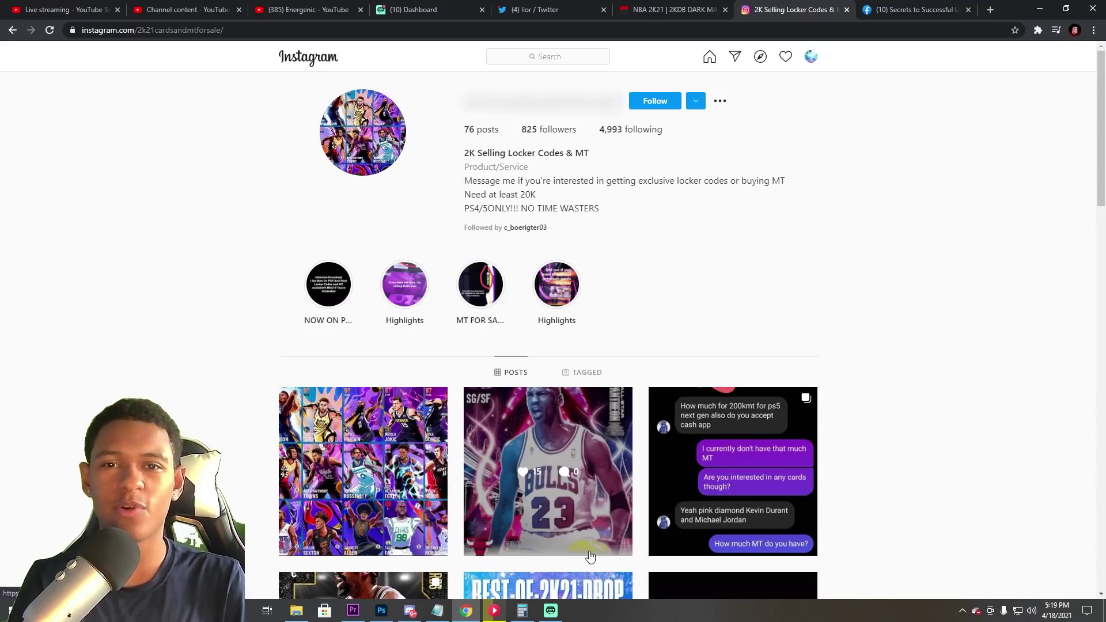
scroll(985, 207, down, 3)
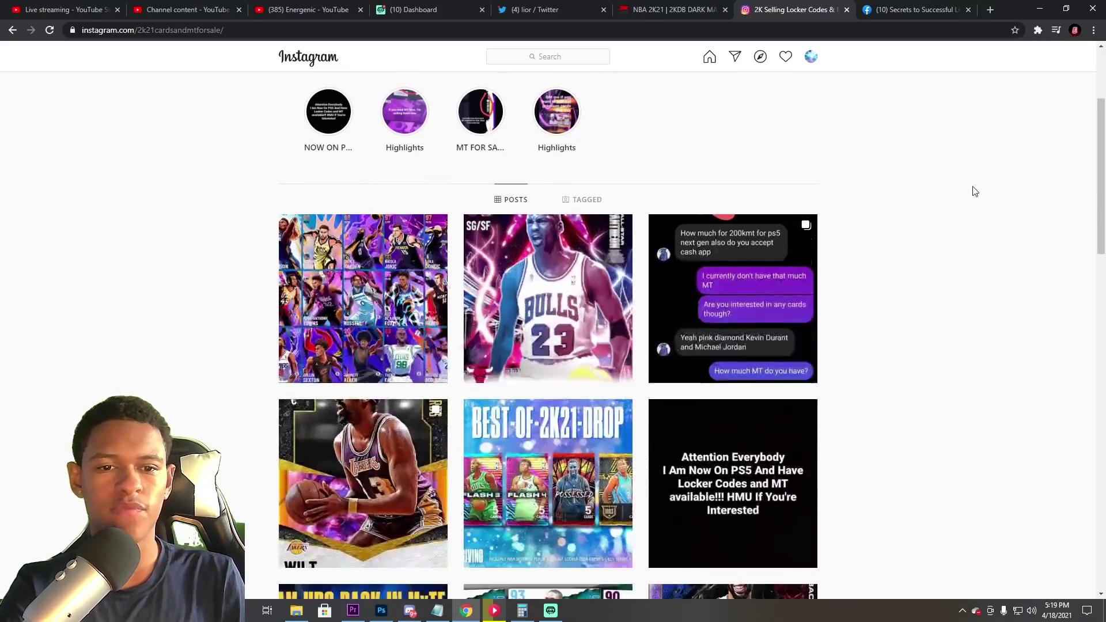
scroll(1002, 251, down, 2)
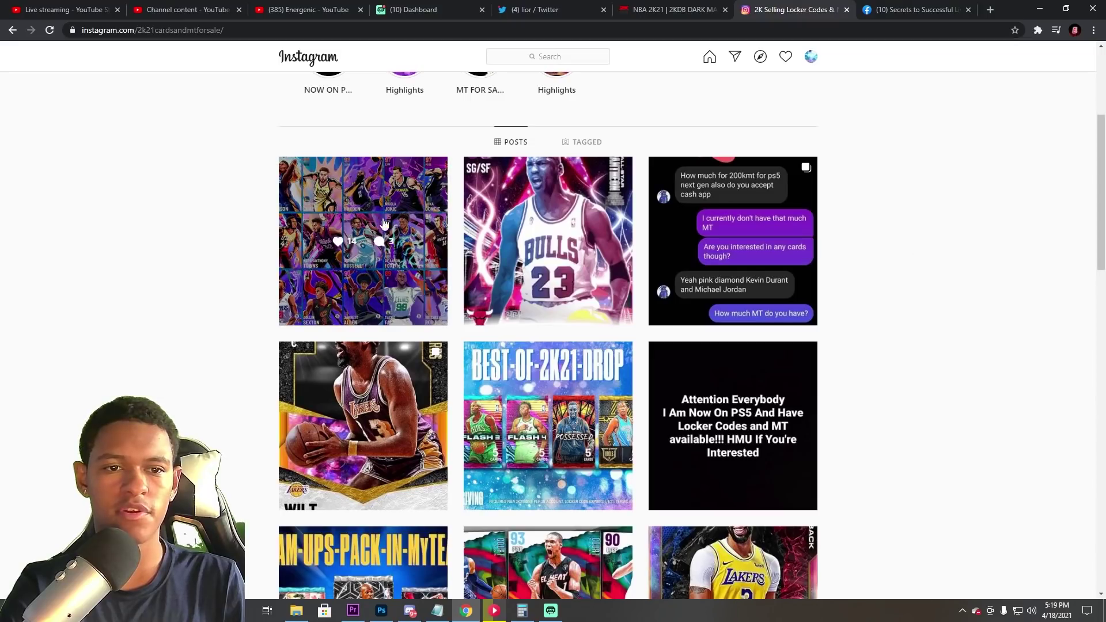
scroll(169, 199, up, 3)
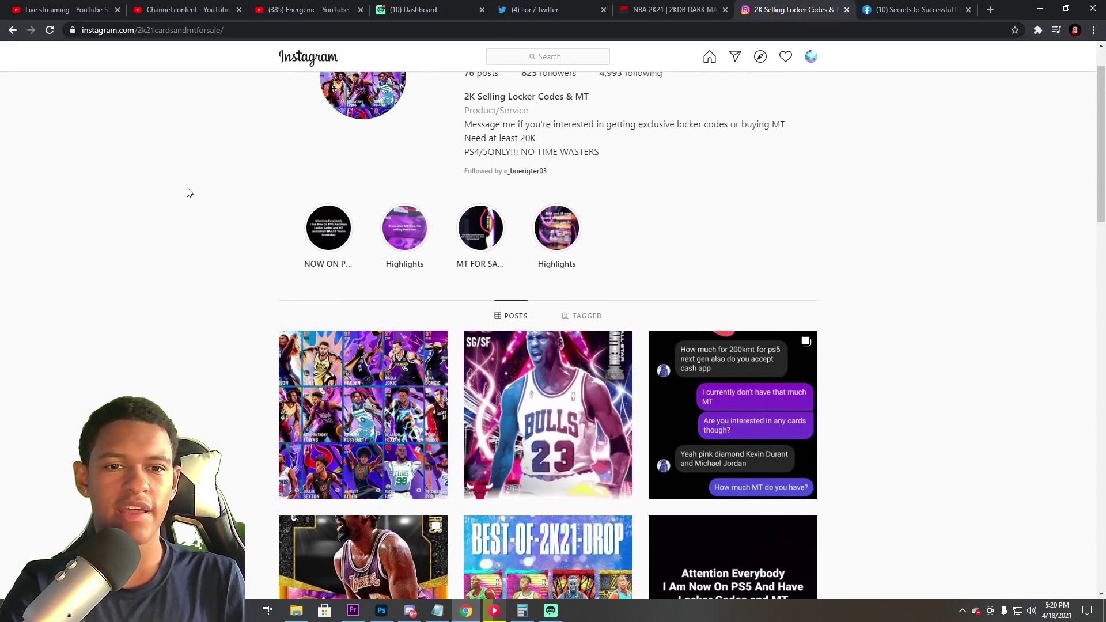
scroll(181, 195, up, 3)
scroll(187, 192, down, 2)
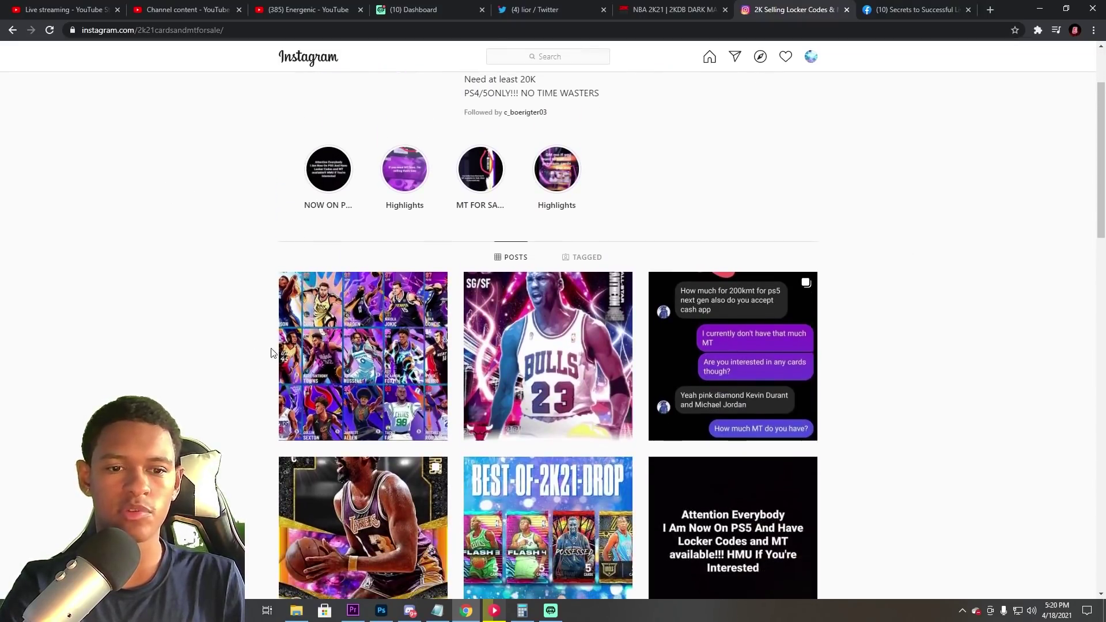
scroll(253, 254, down, 1)
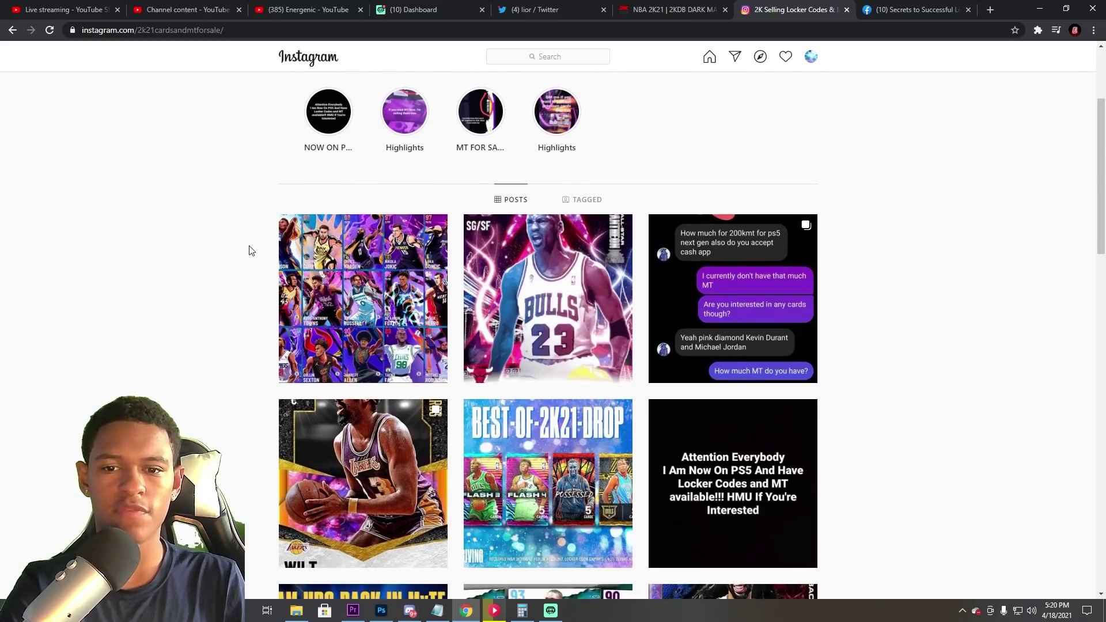
scroll(250, 251, down, 2)
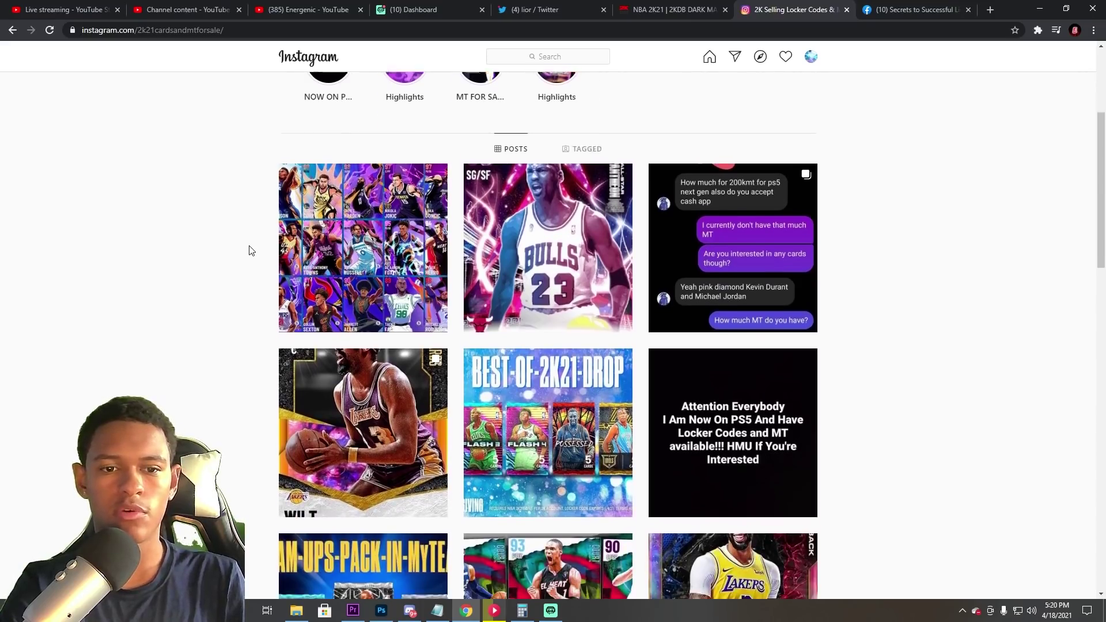
scroll(249, 251, down, 2)
scroll(248, 251, down, 1)
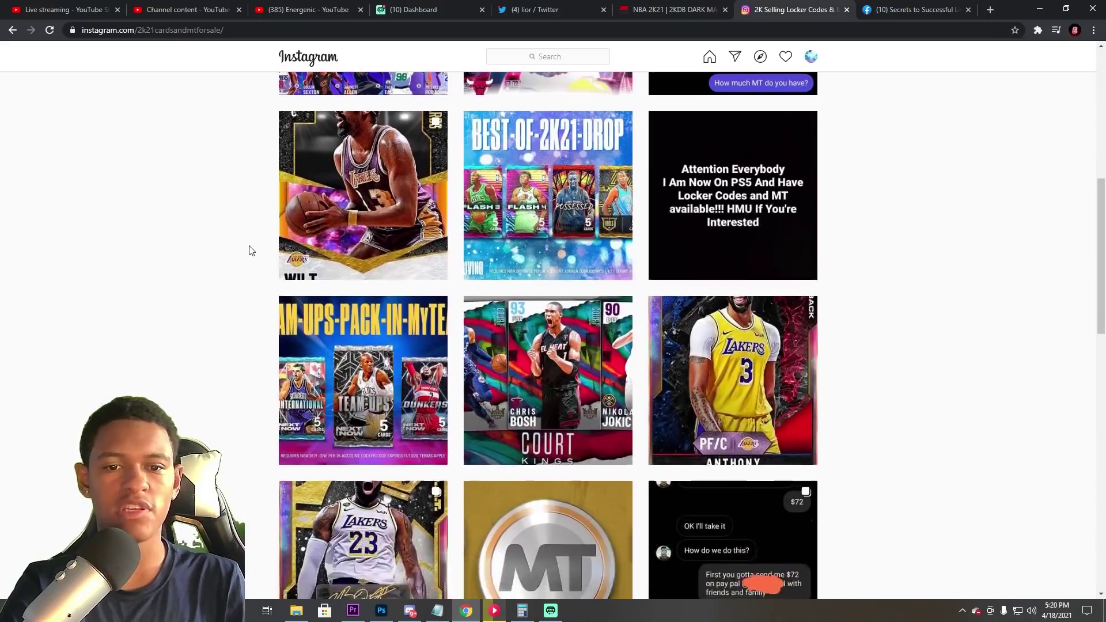
scroll(248, 250, up, 3)
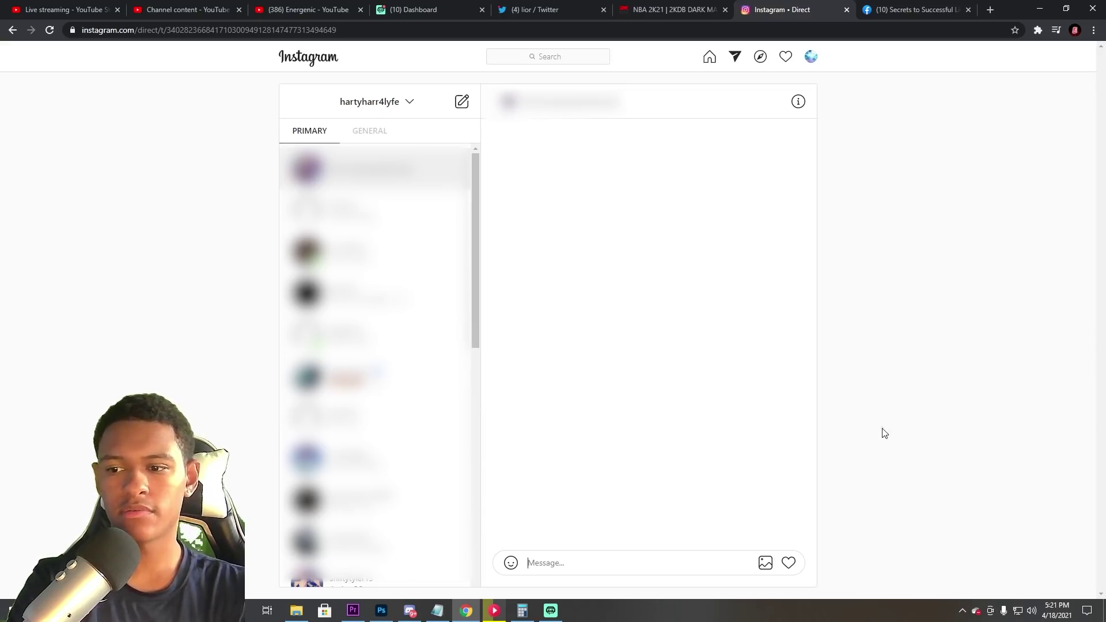
text(Hey)
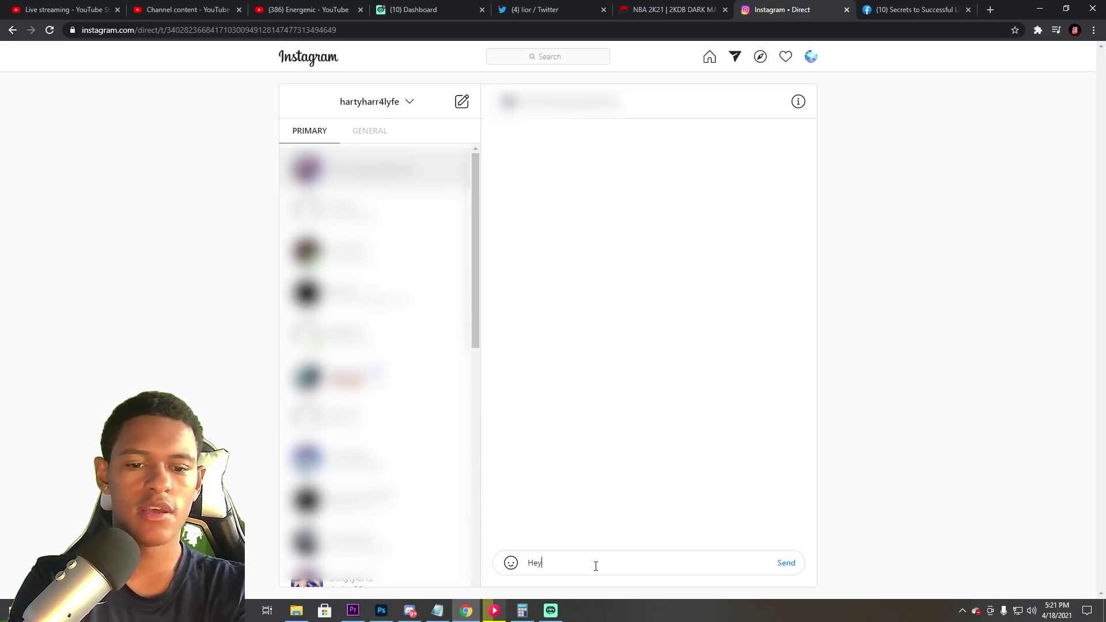
text( man, j)
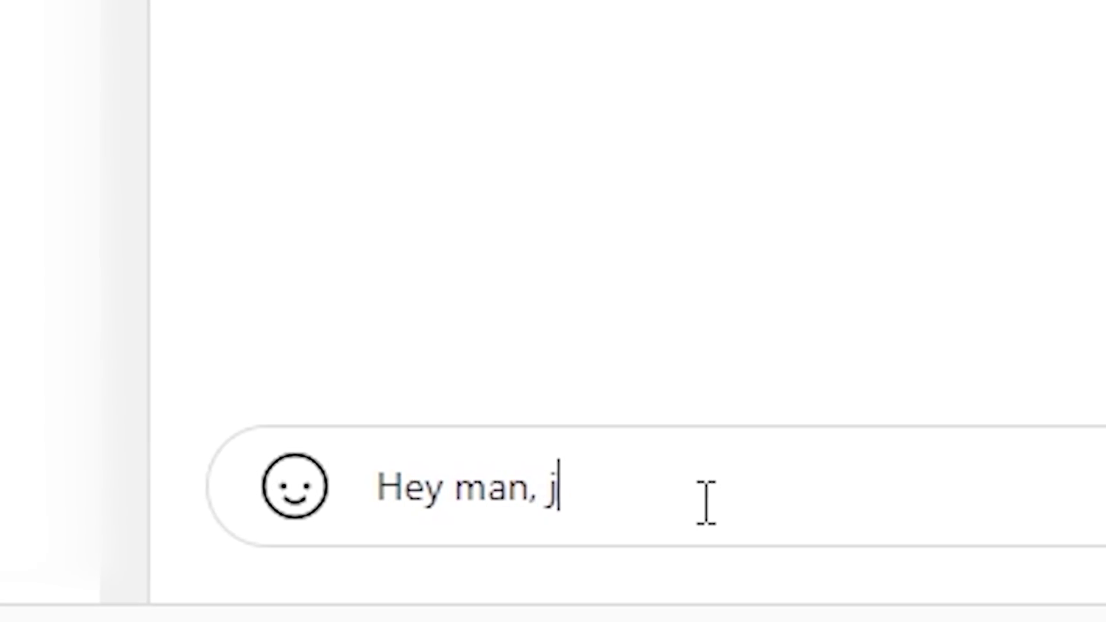
text(ust we)
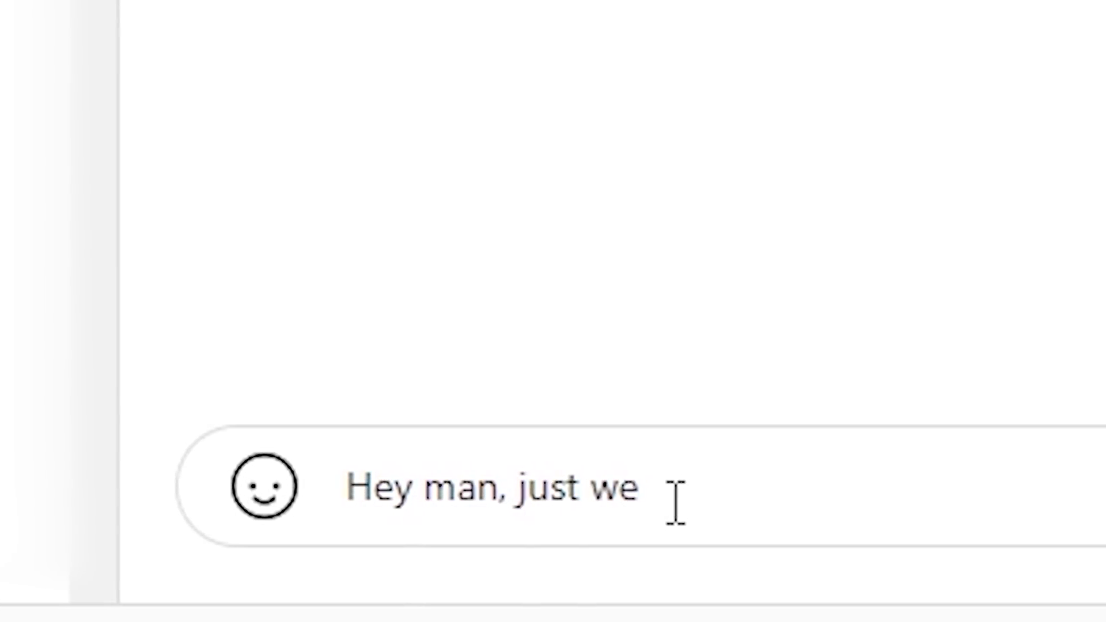
Message the seller 'Hey man, just want know if you have dark matter codes for sale'
key(BackSpace)
text(ant)
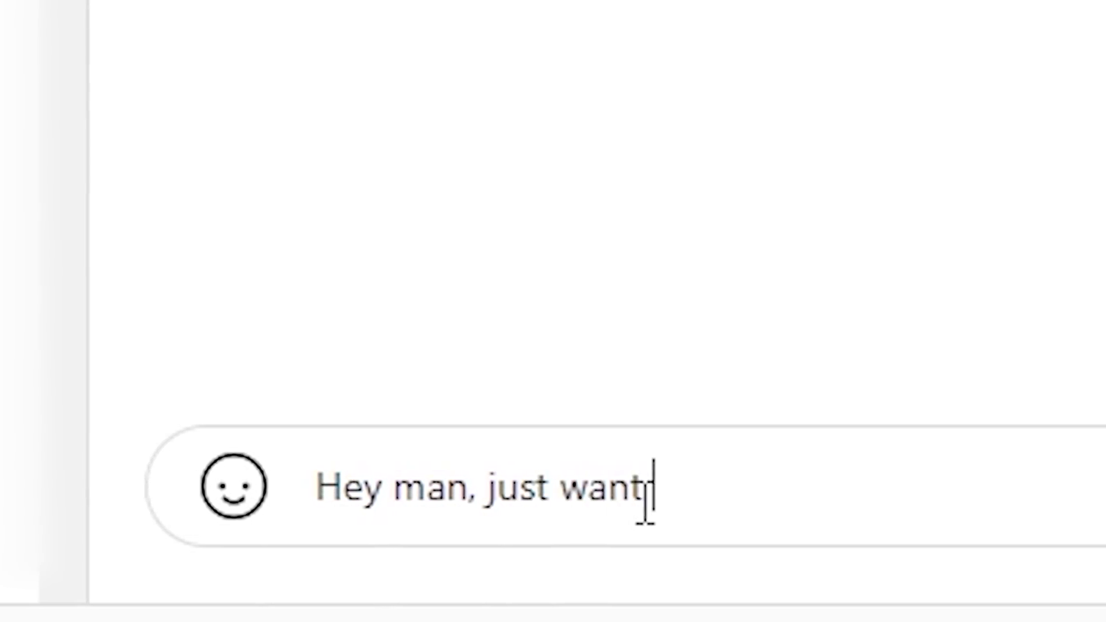
text( to)
key(BackSpace)
key(BackSpace)
key(BackSpace)
text(r)
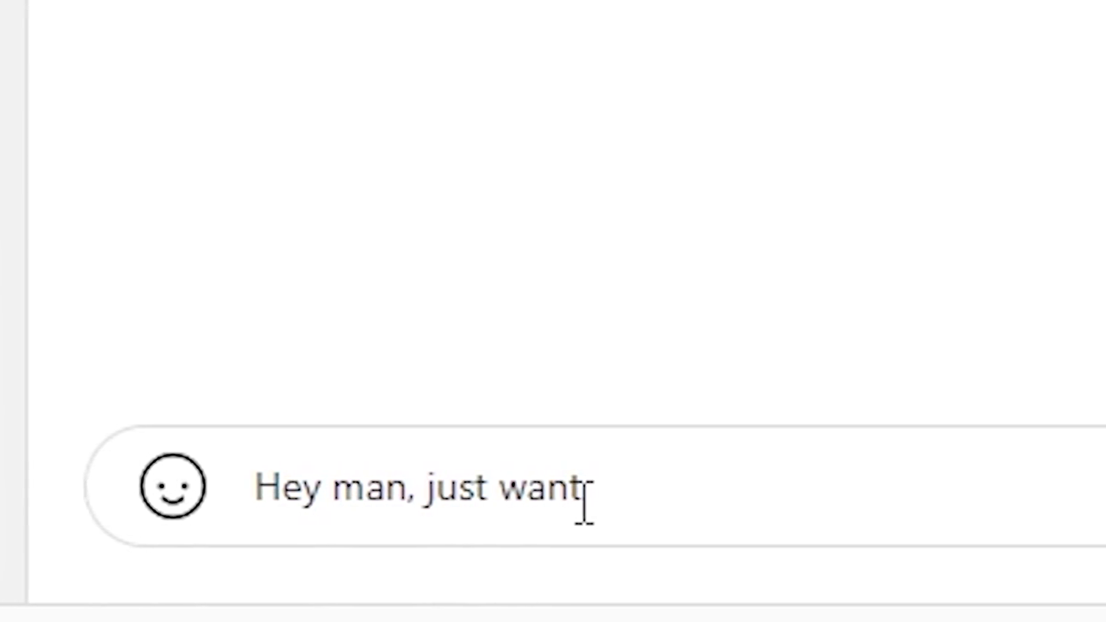
text( kn)
text(ow )
text(if you )
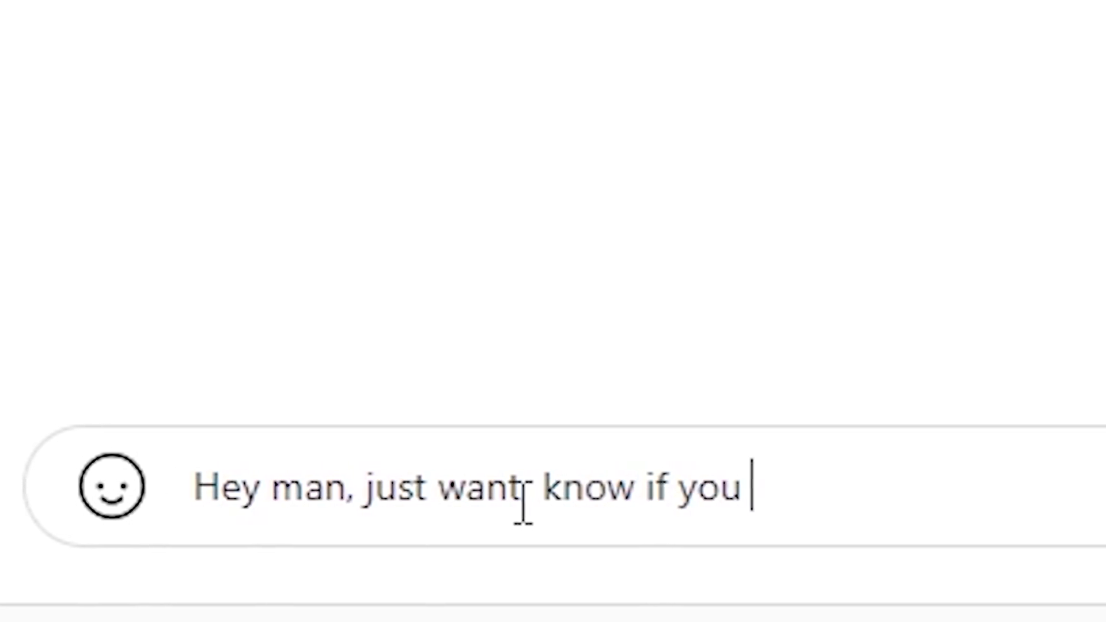
text(hgav)
key(BackSpace)
key(BackSpace)
key(BackSpace)
text(ave dark matter co)
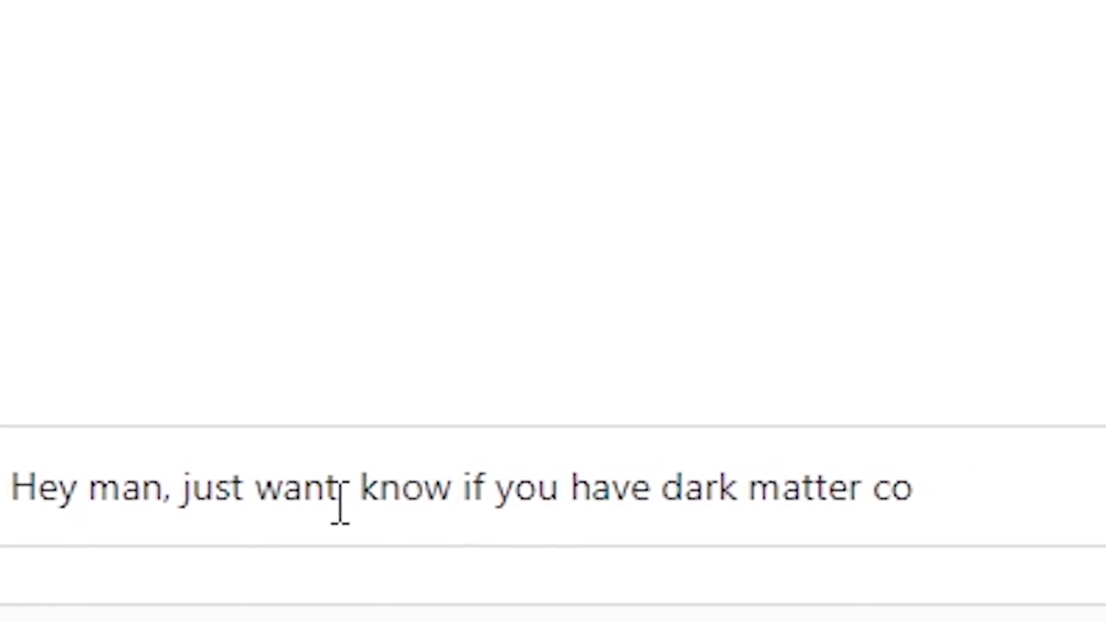
text(des for sale)
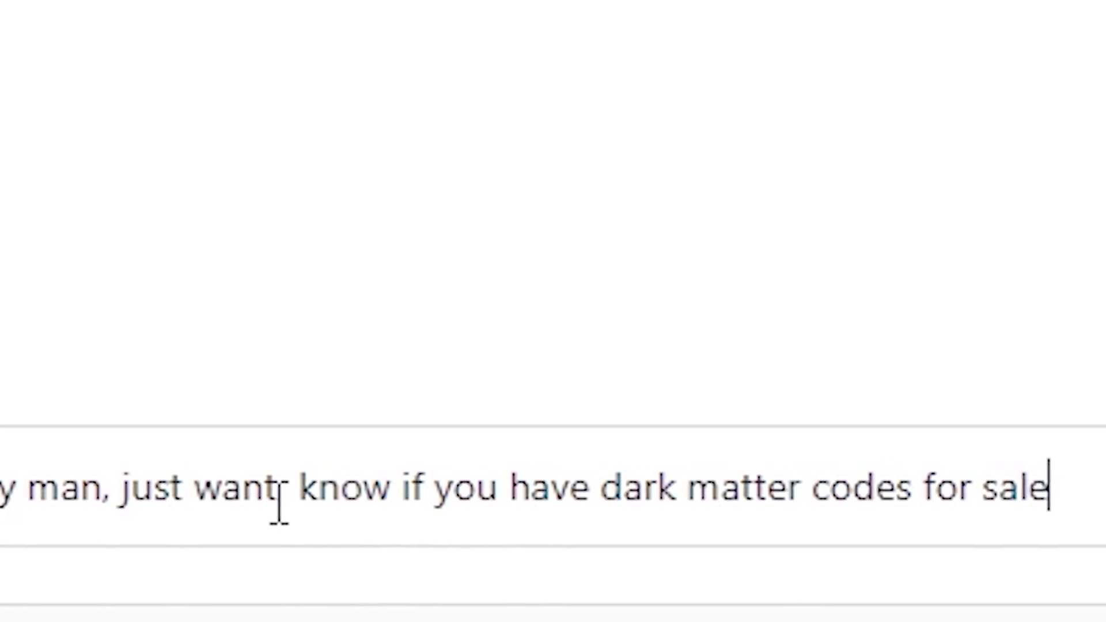
key(Return)
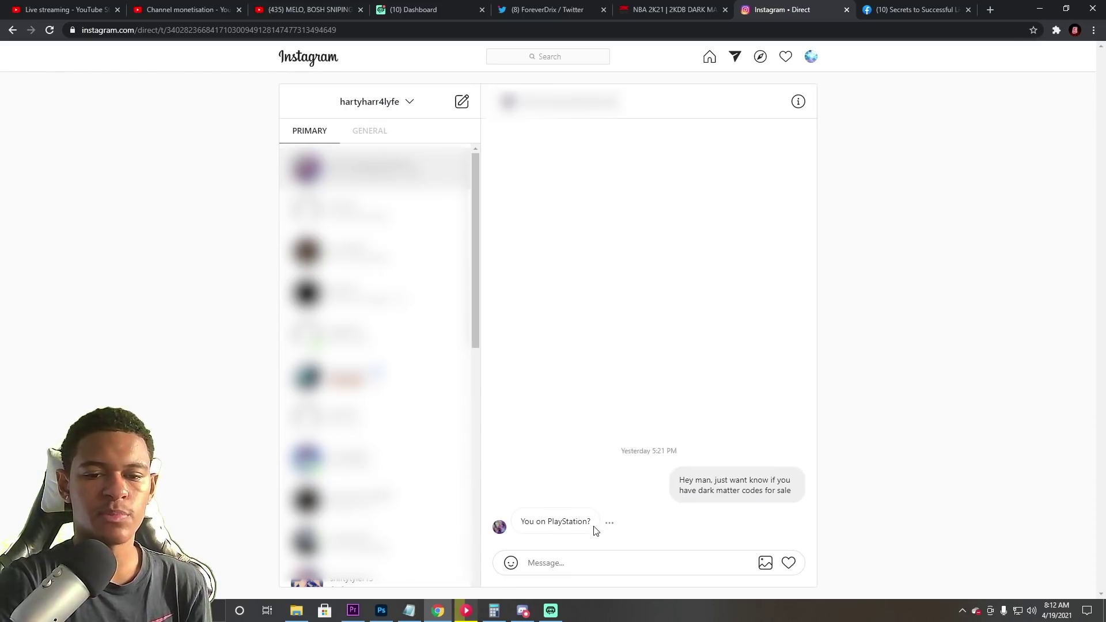
Reply 'yea i am', then 'sorry for the late reply my wifi was out'
click(628, 563)
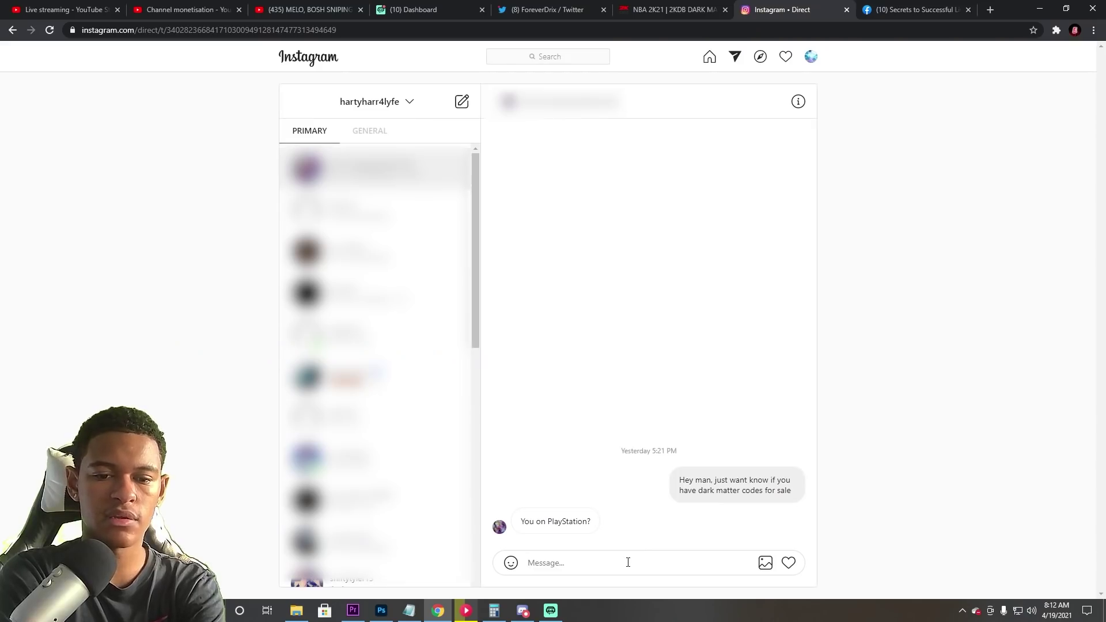
text(yea i am)
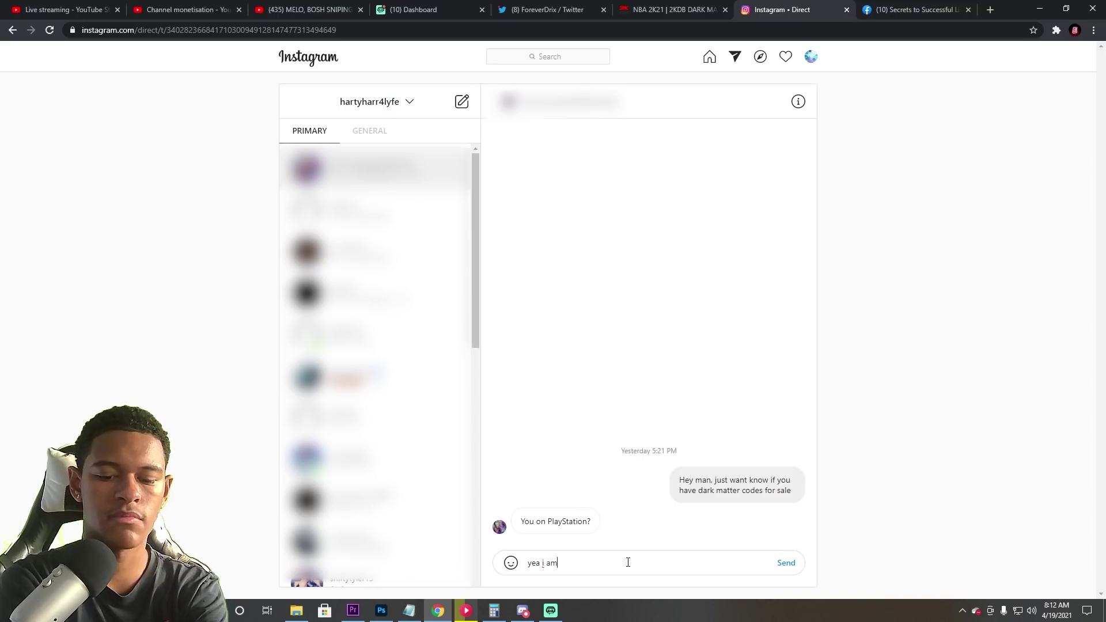
key(Return)
text(soe)
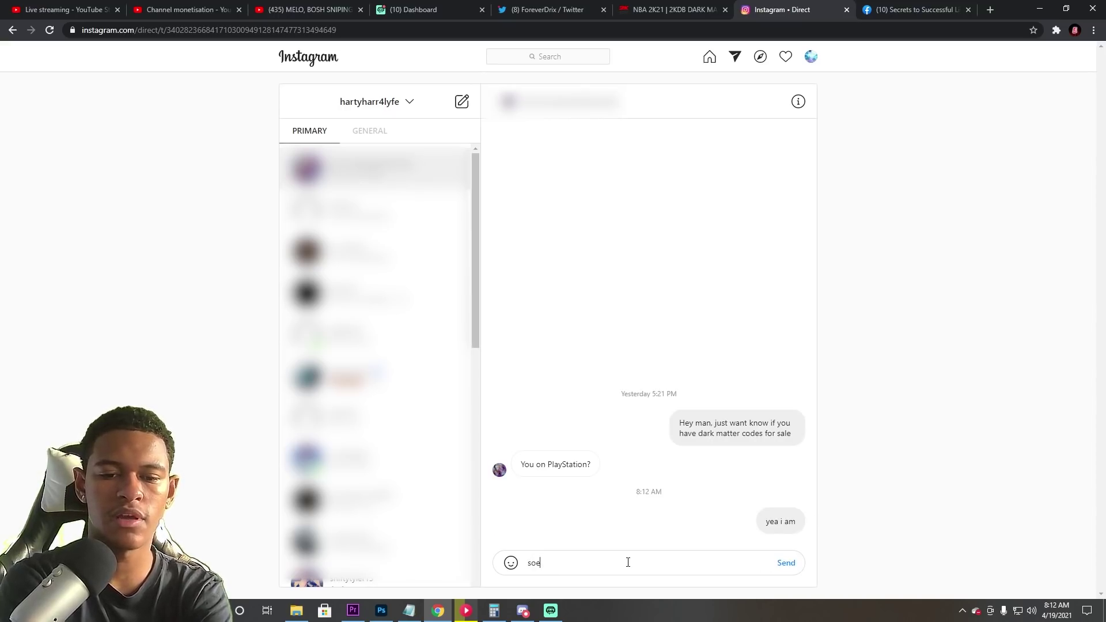
key(BackSpace)
text(orry t)
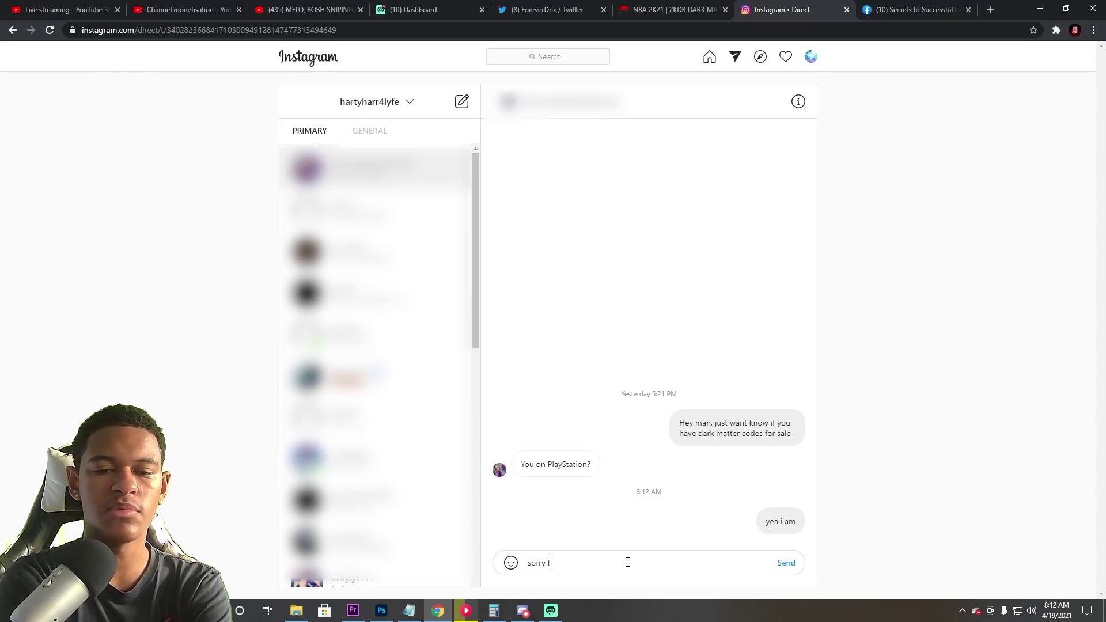
text(or the laste)
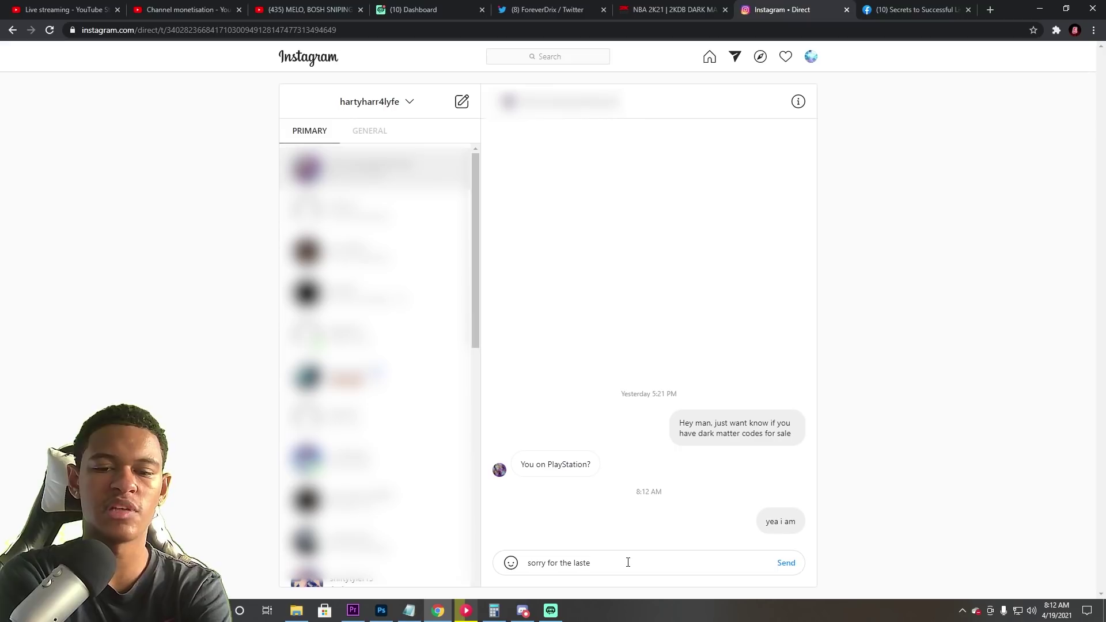
key(BackSpace)
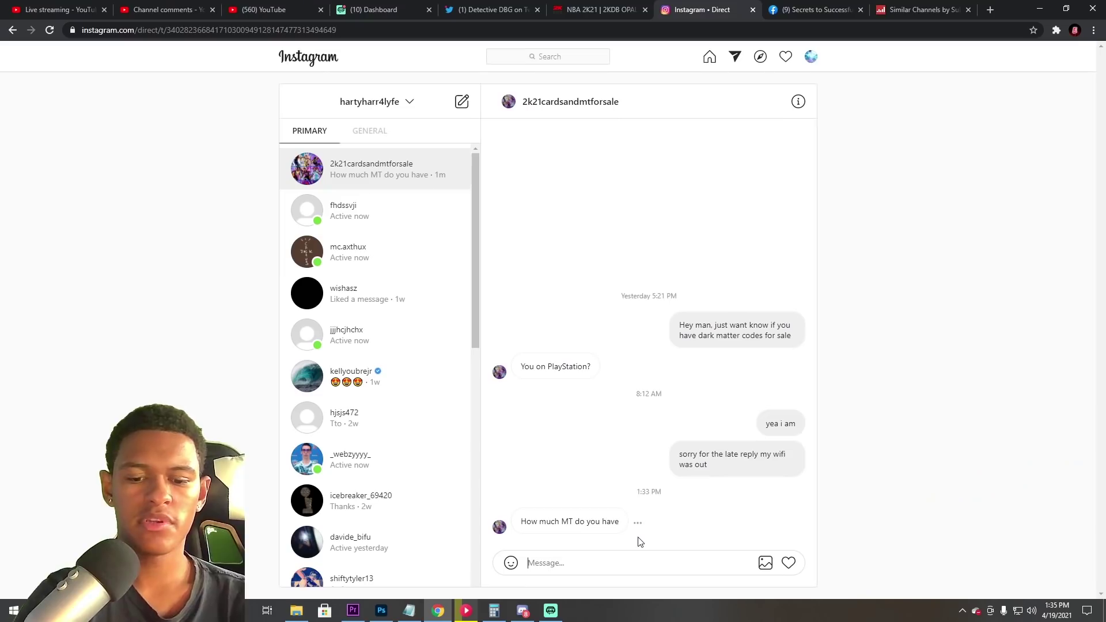
text(100k)
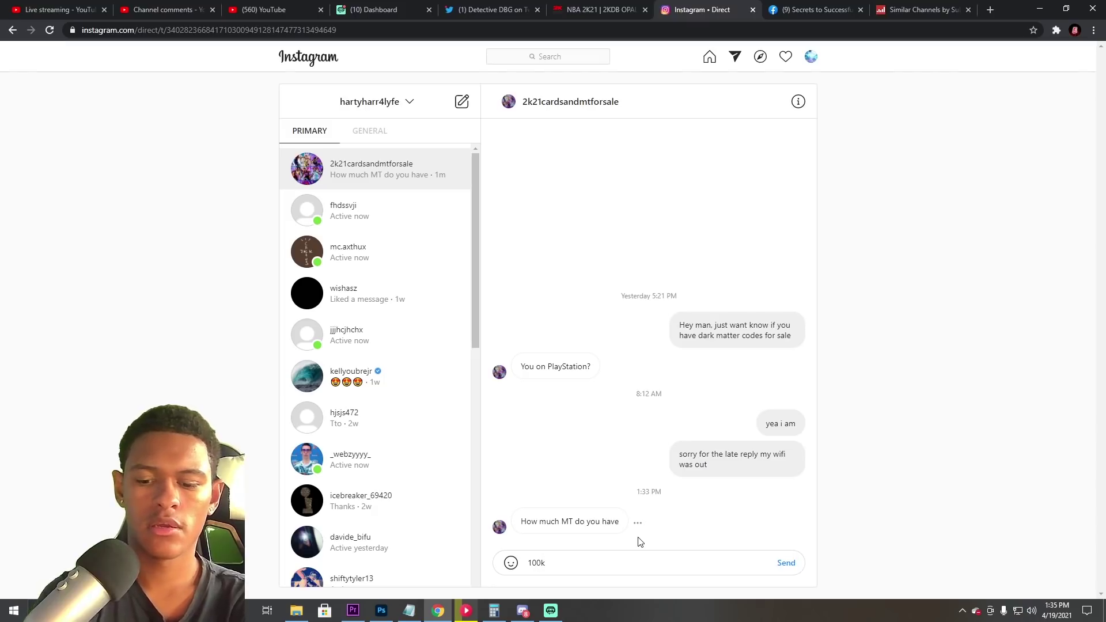
Send the 100k MT replies, then ask for a dark matter Kareem big juicy big man
key(Return)
text(ios)
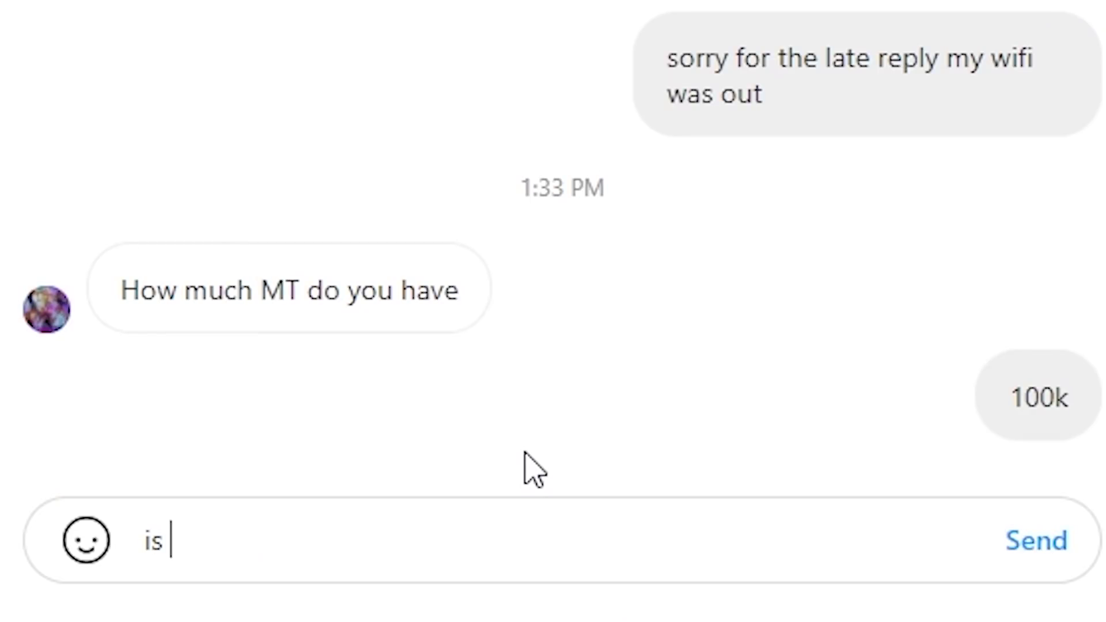
text(that enough)
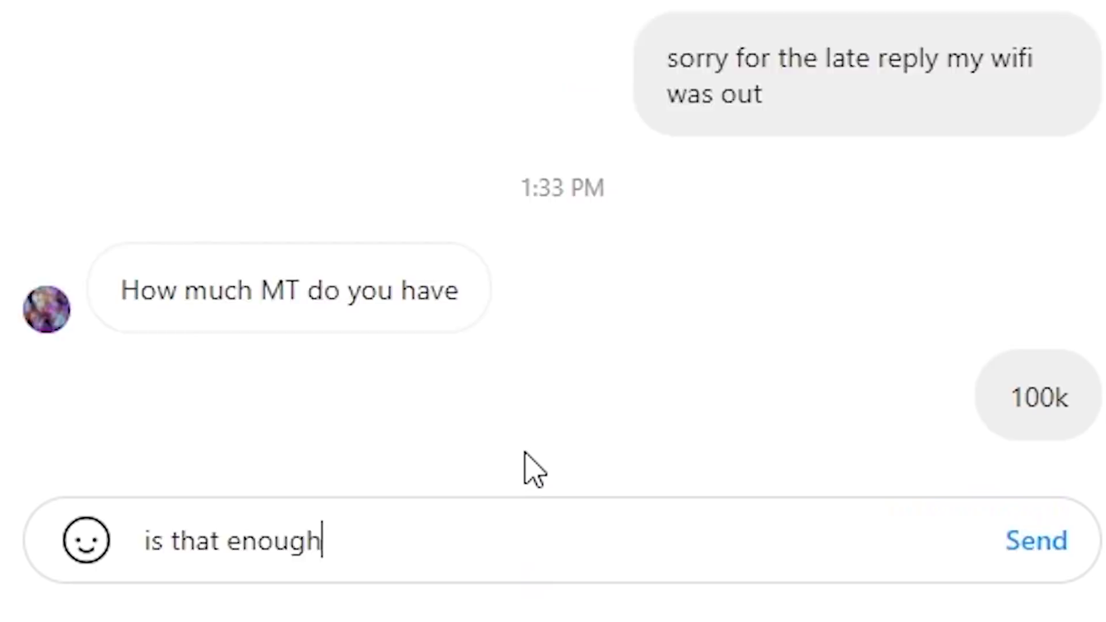
key(Return)
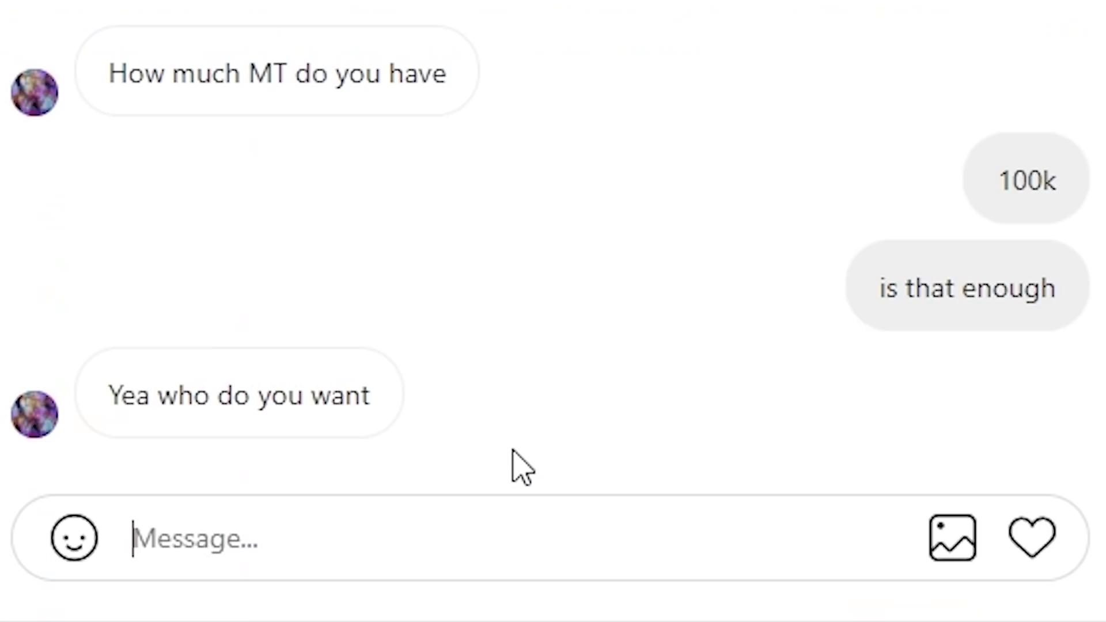
text(do yo)
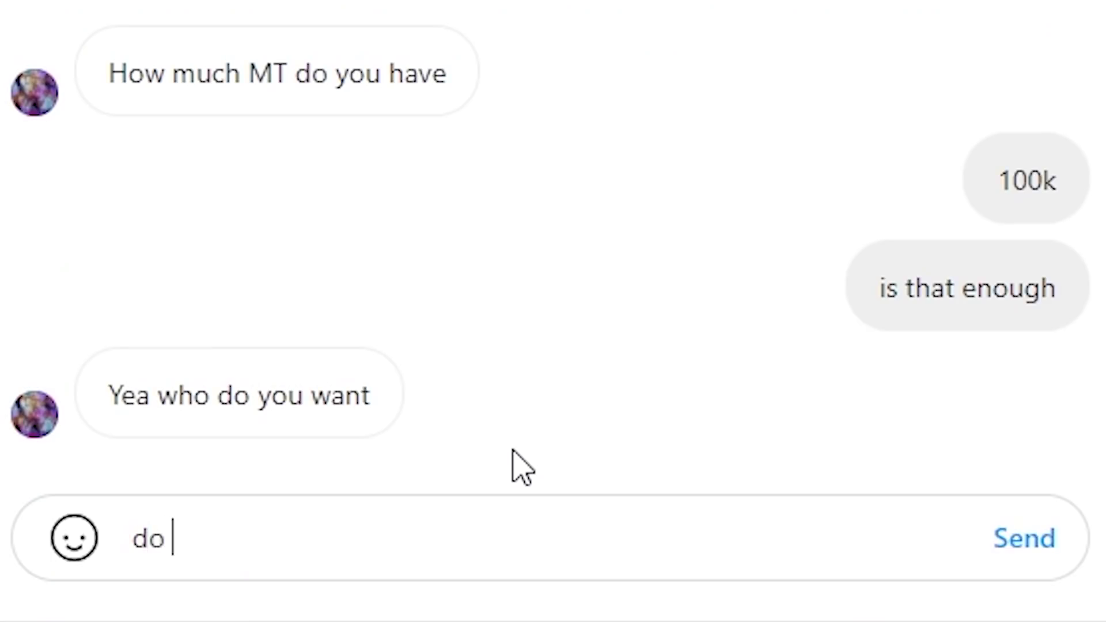
text(u have )
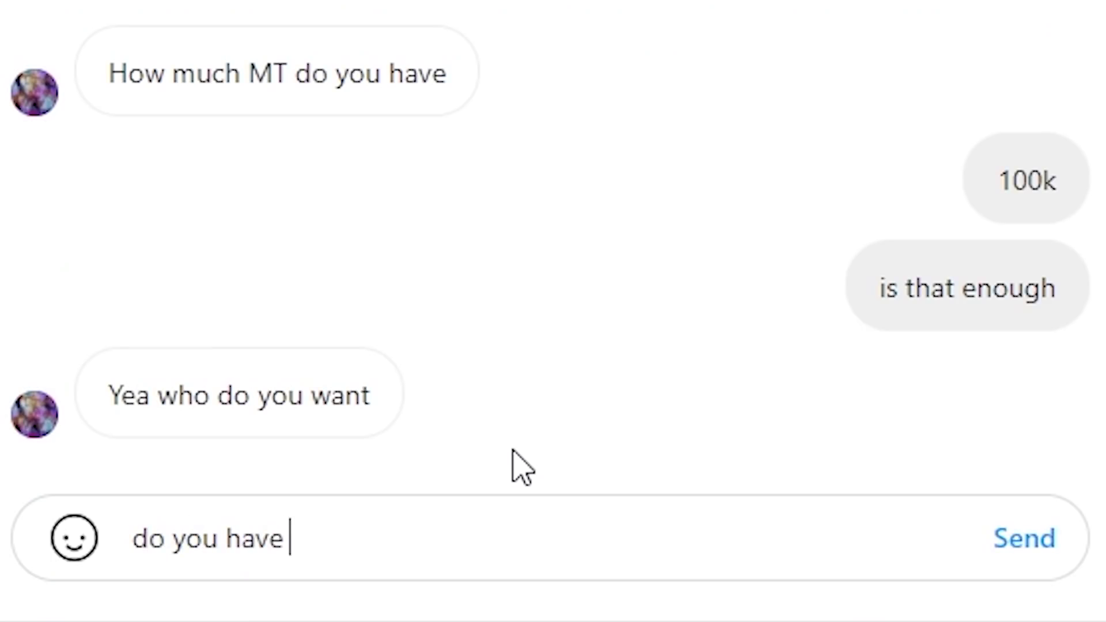
text(s)
key(BackSpace)
text(dark amt)
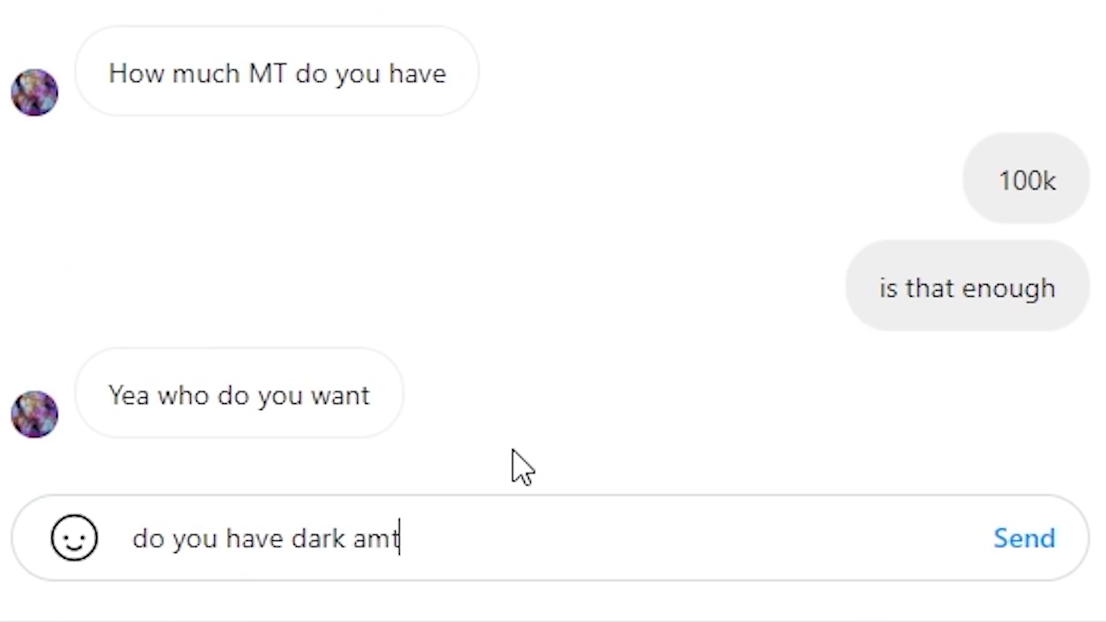
key(BackSpace)
key(BackSpace)
text(matter)
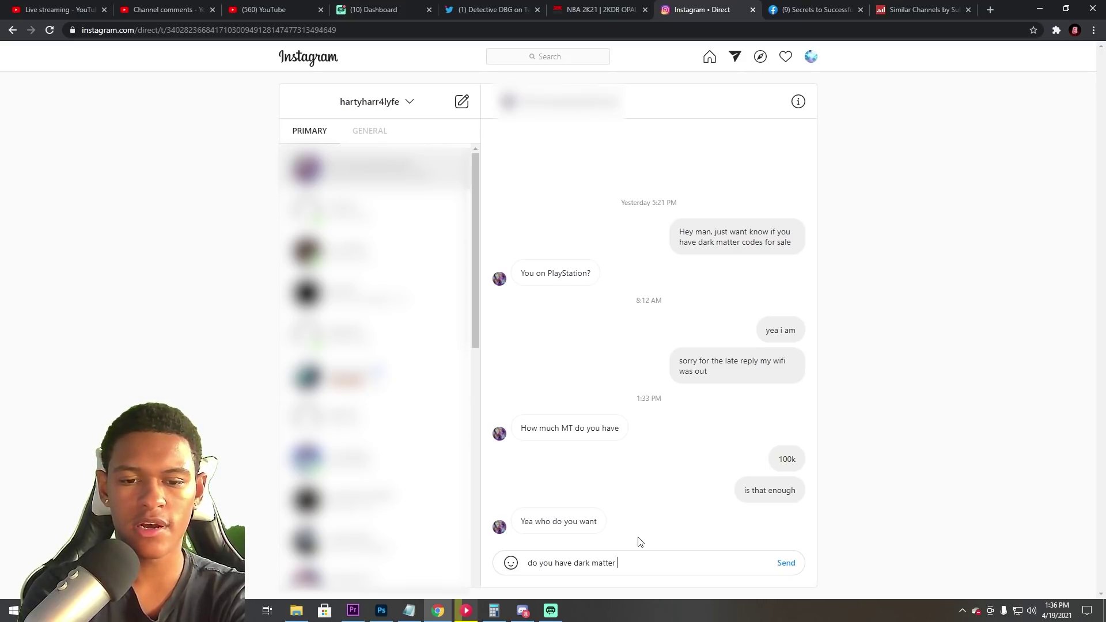
text(kar)
text(eemn)
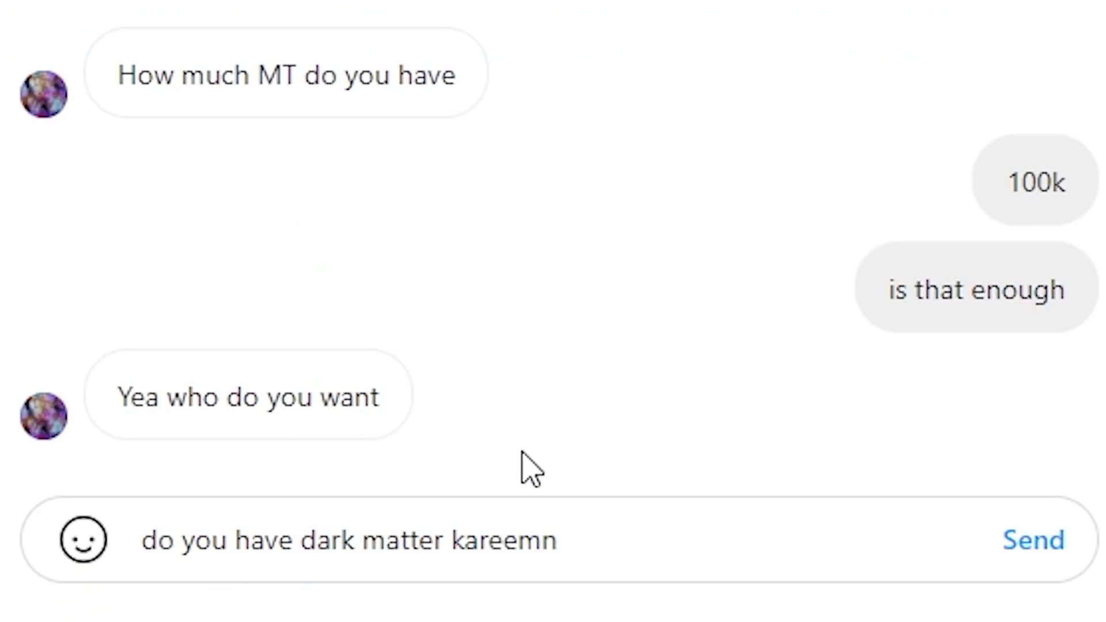
key(BackSpace)
key(Return)
text(i nee)
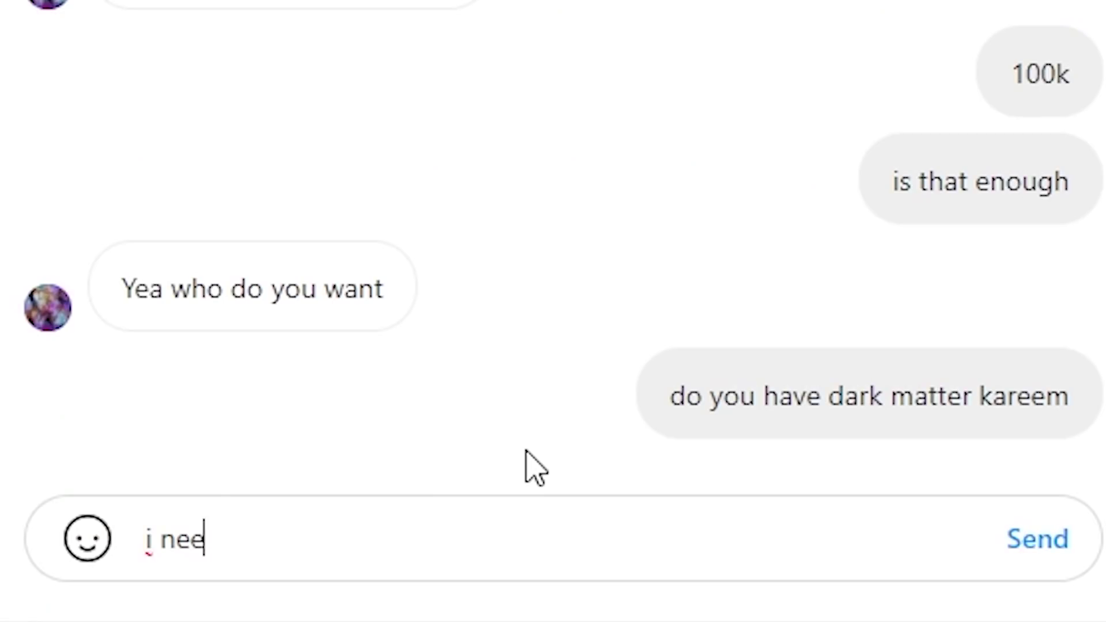
text(d a big )
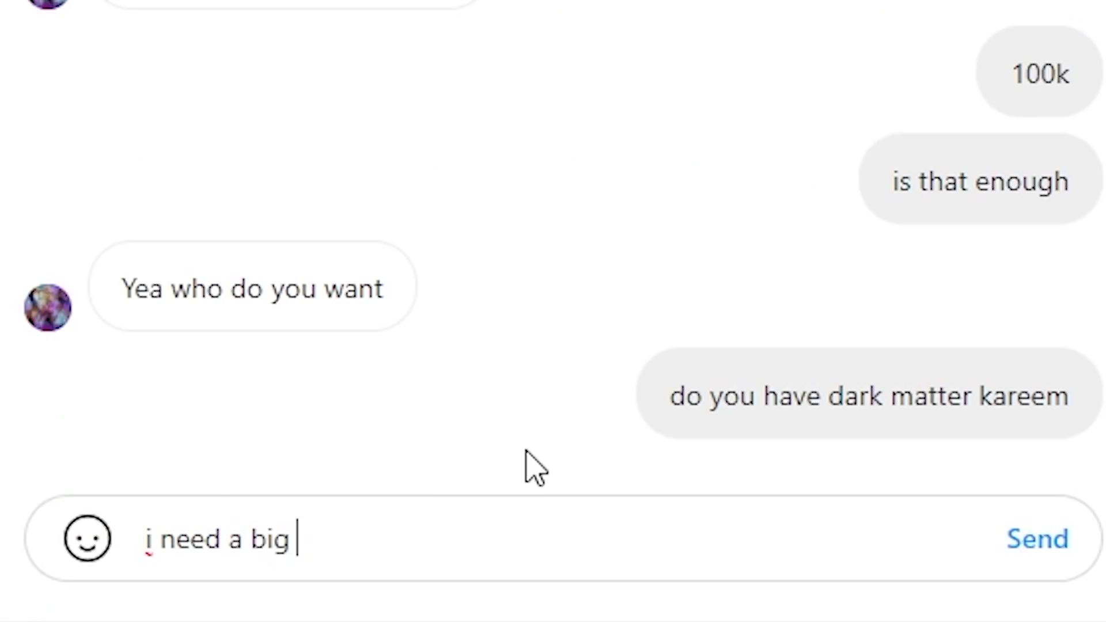
text(juicy big )
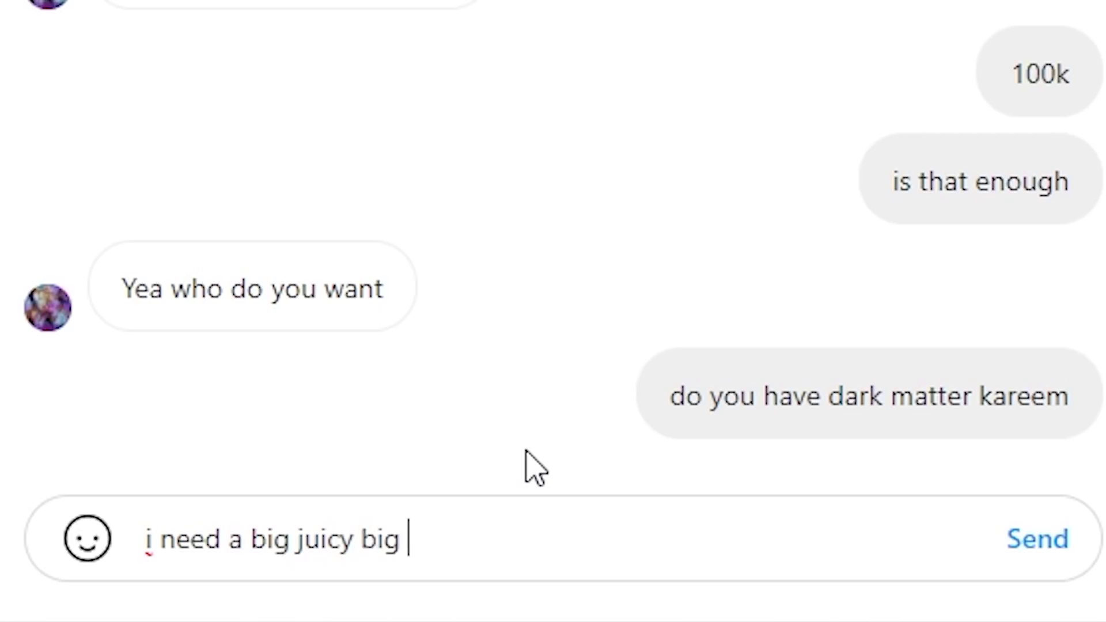
text(man)
key(Return)
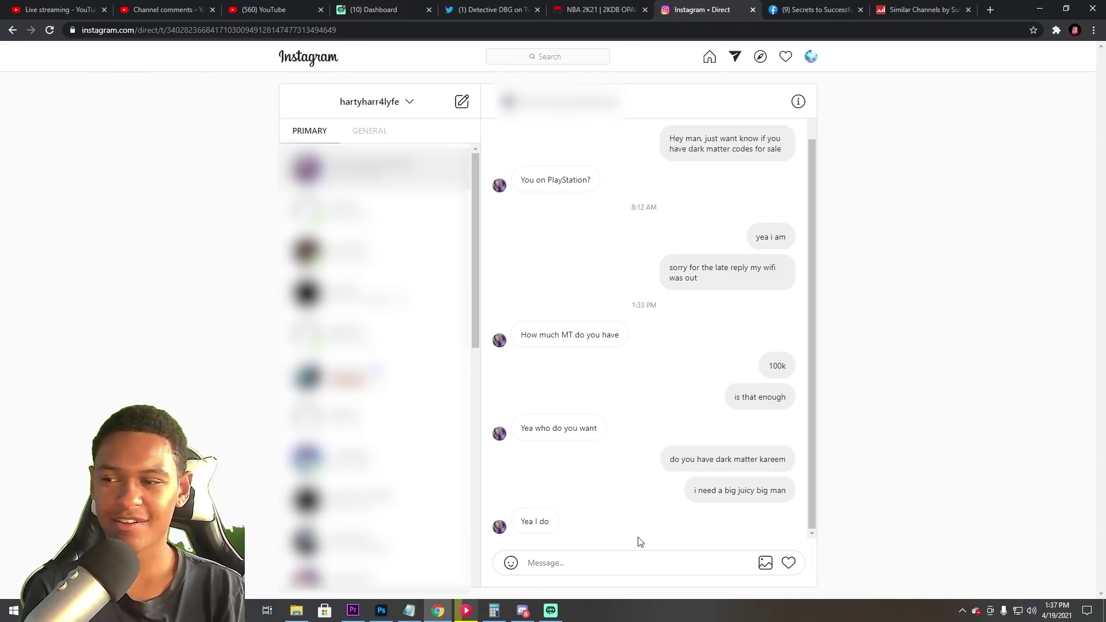
text(how much )
text(doe she)
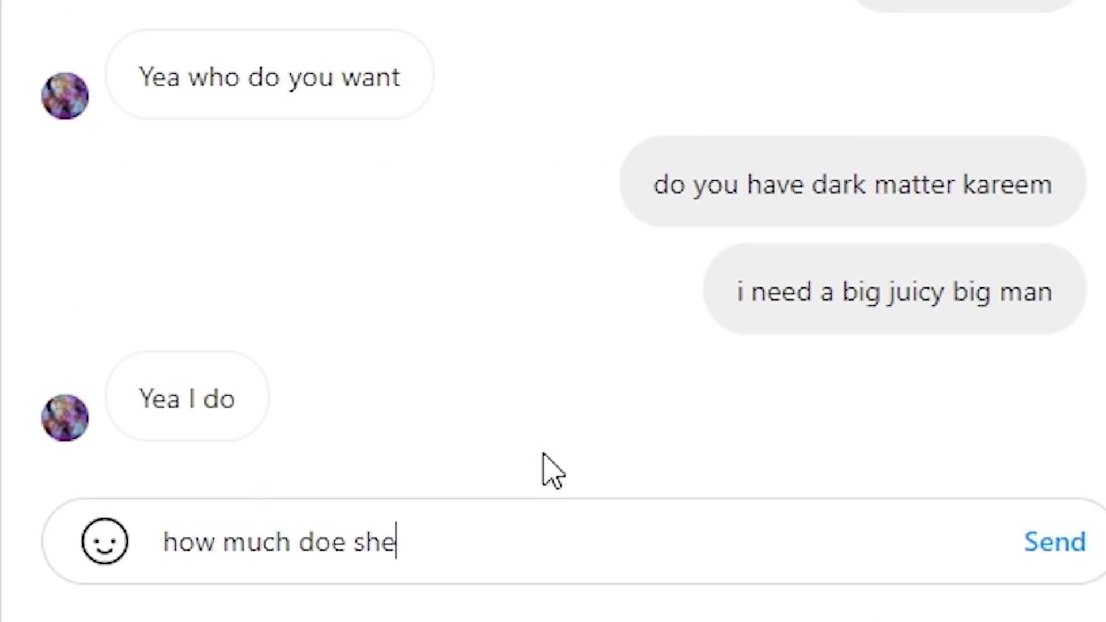
Ask 'how much does he cost?' and return to the chat after his 100K answer
key(BackSpace)
key(BackSpace)
key(BackSpace)
text(s he c)
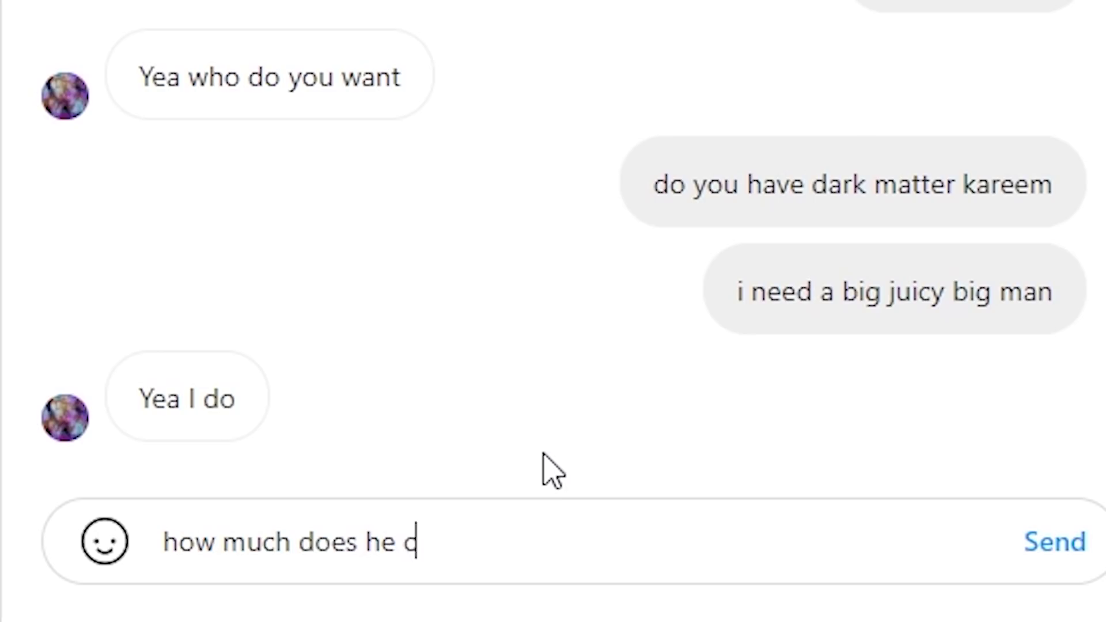
text(ost?)
key(Return)
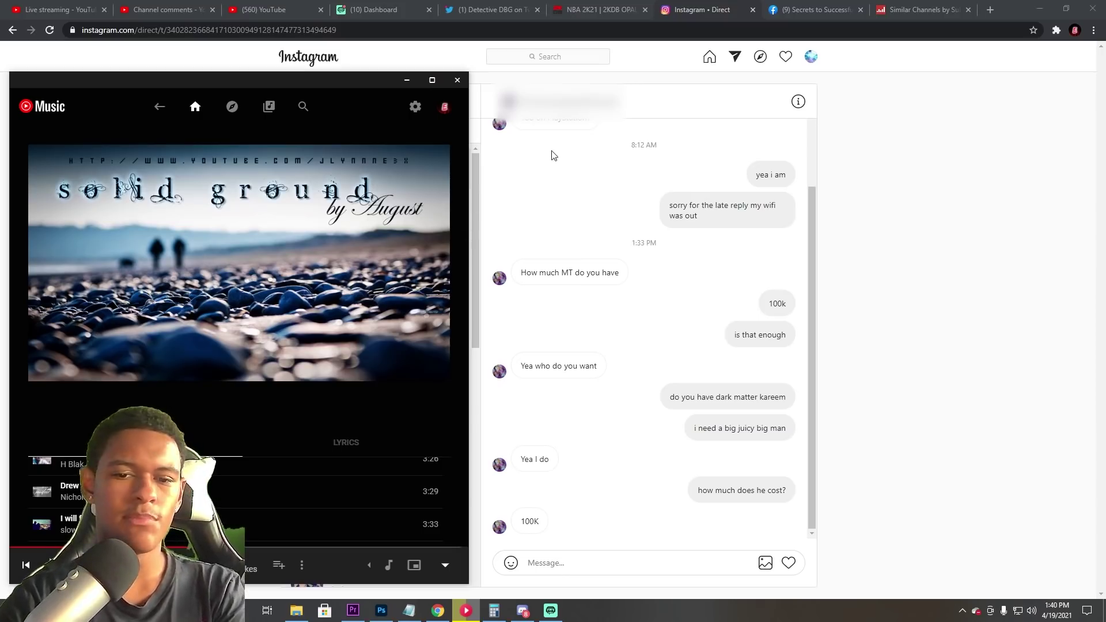
click(586, 564)
text(o)
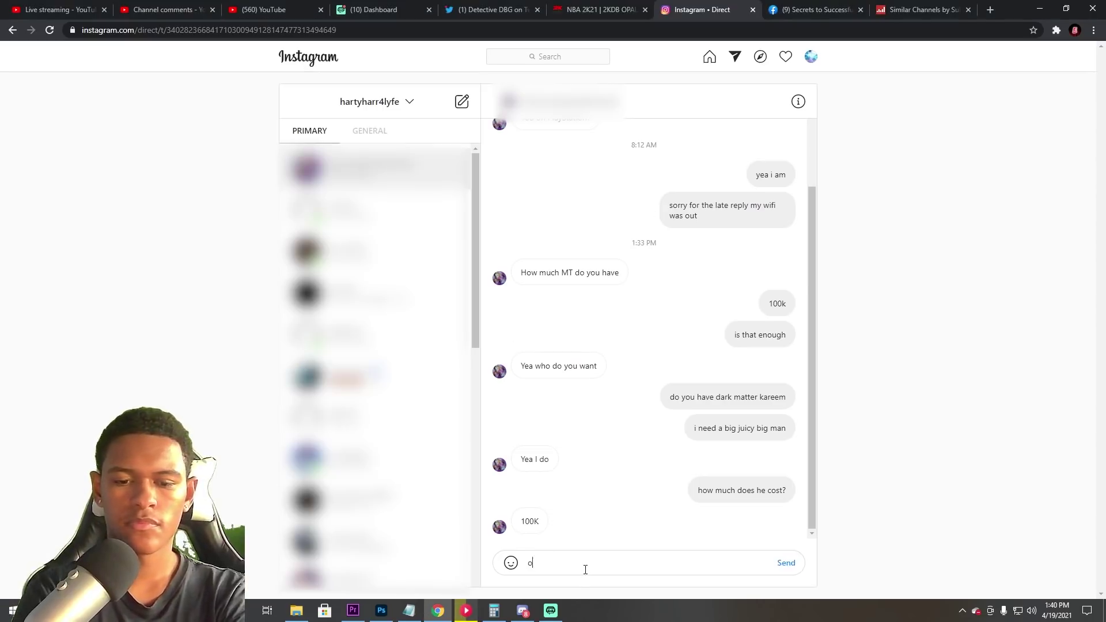
text(k sounds )
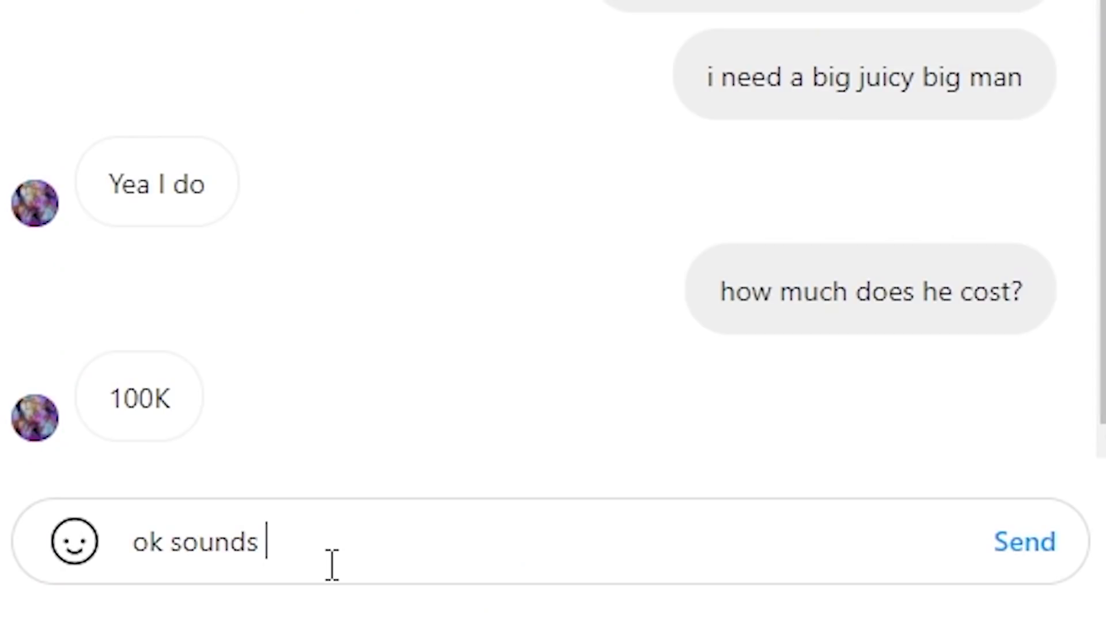
text(good. althoug)
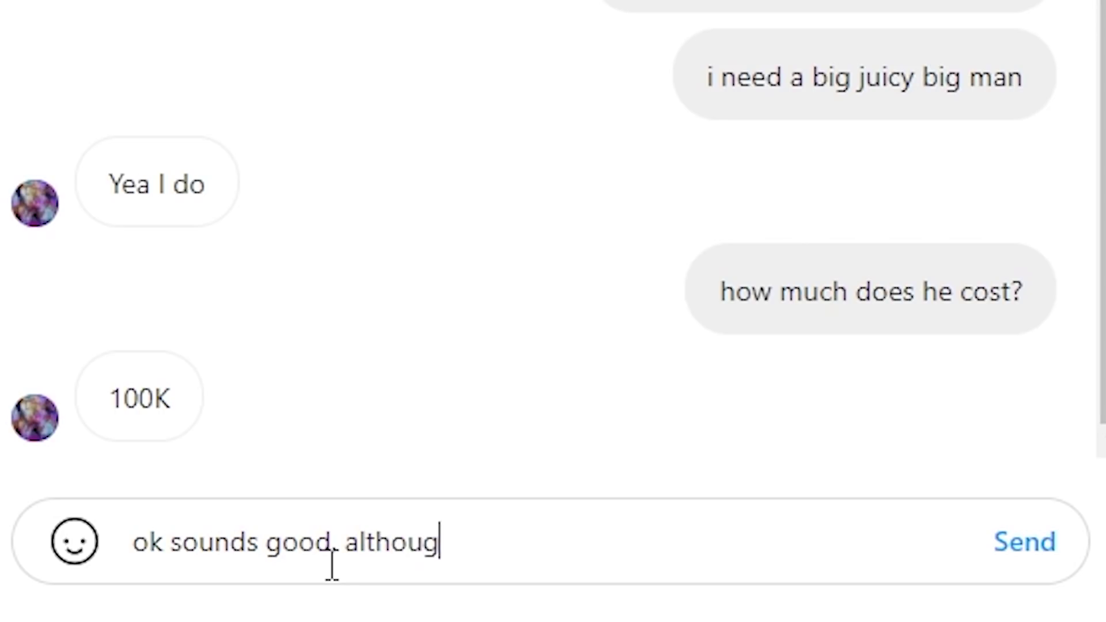
text(h I'll )
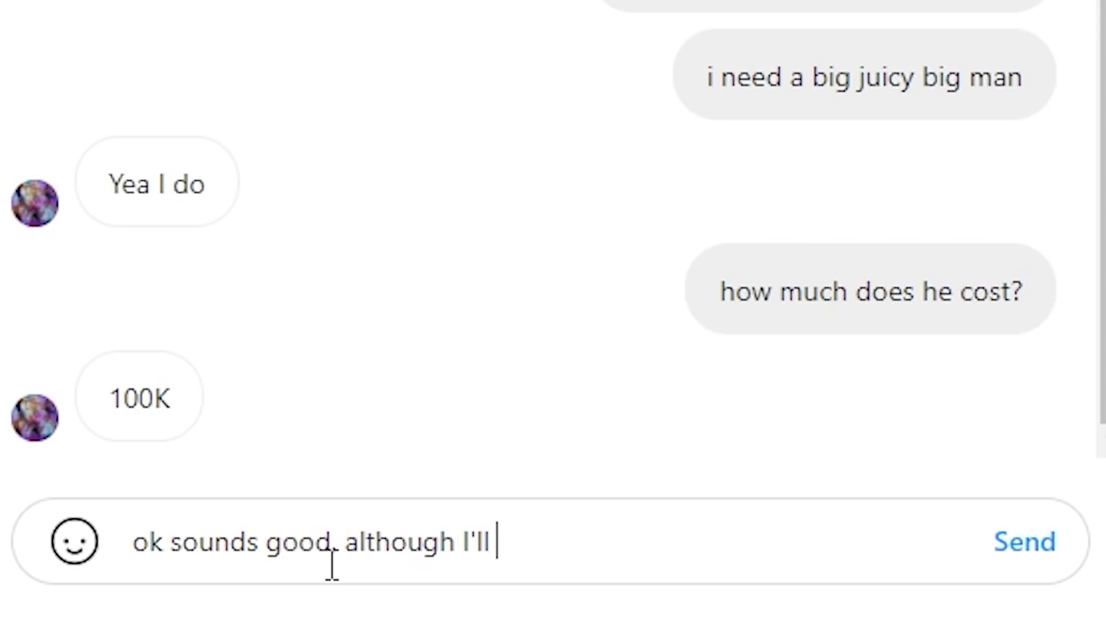
text(have no mt af)
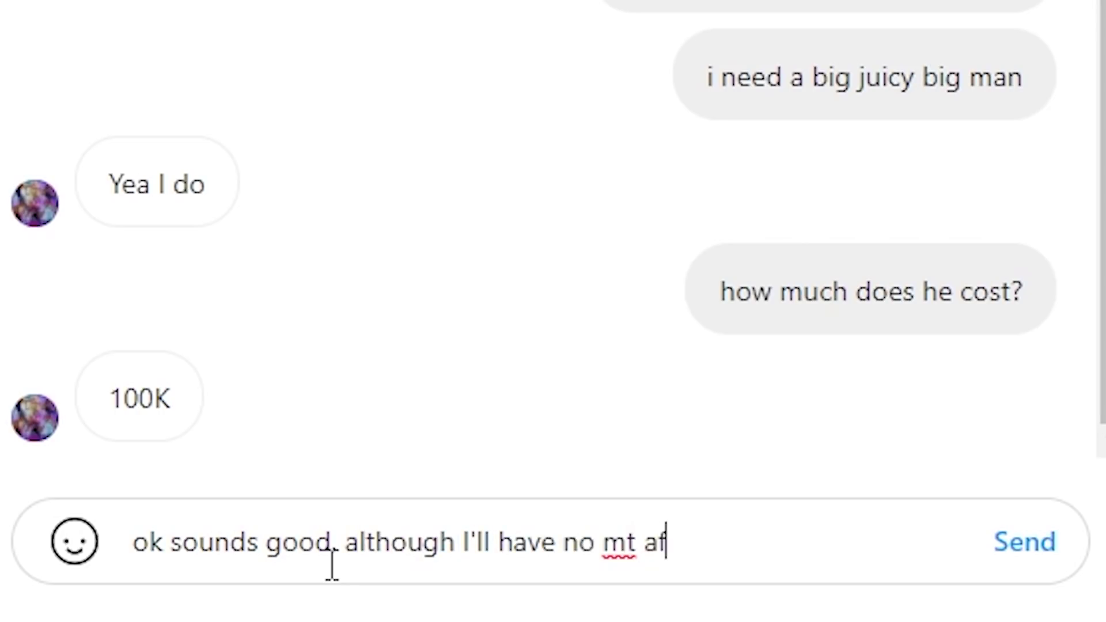
text(terwards)
Send 'ok sounds good, although I'll have no mt afterwards'
key(Return)
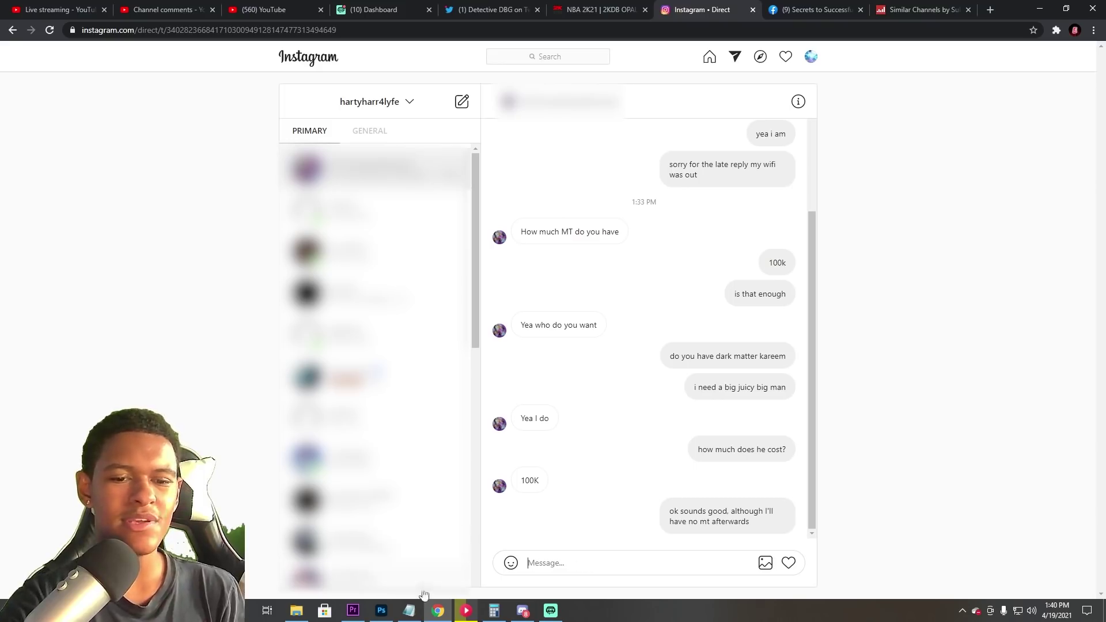
Glance at the YouTube Music window, then go back to the chat to answer 'yes'
click(438, 611)
mouse_move(529, 481)
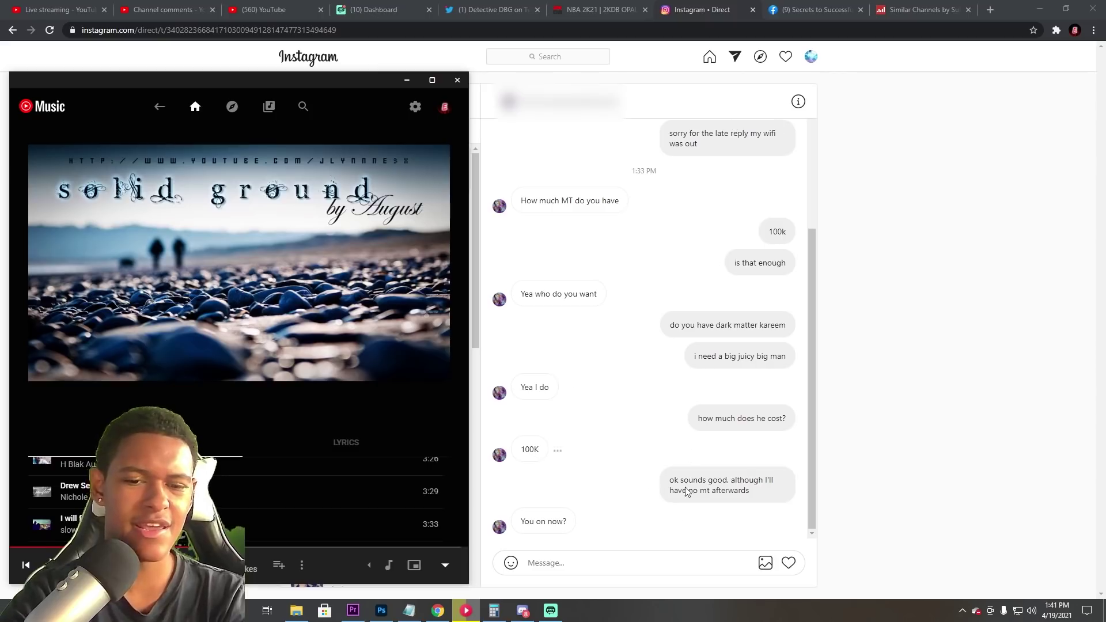
click(666, 563)
text(yes)
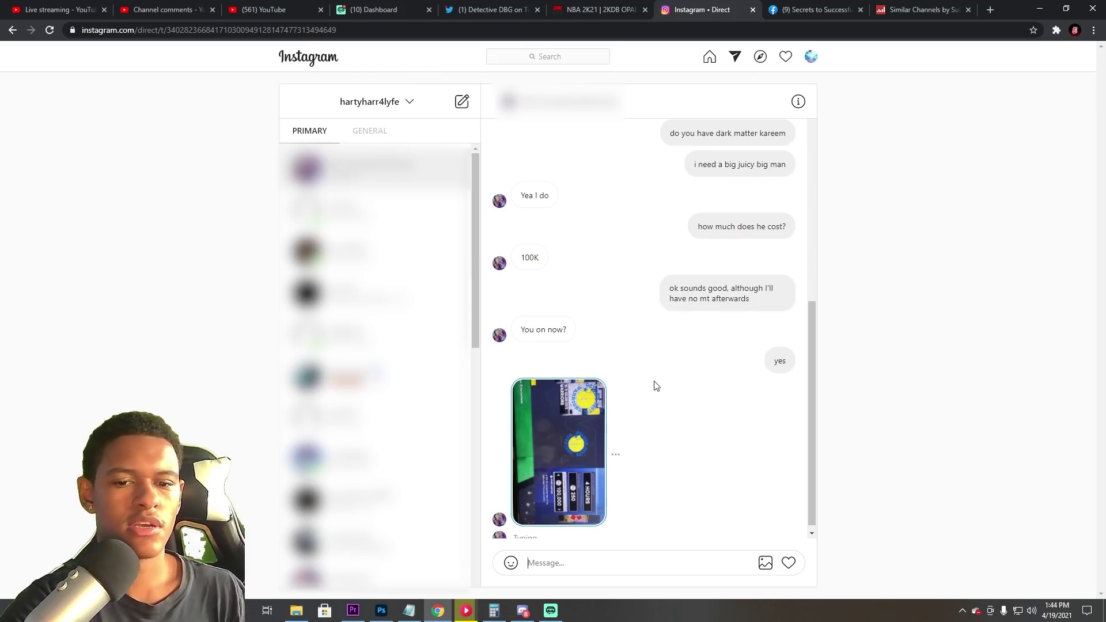
click(544, 431)
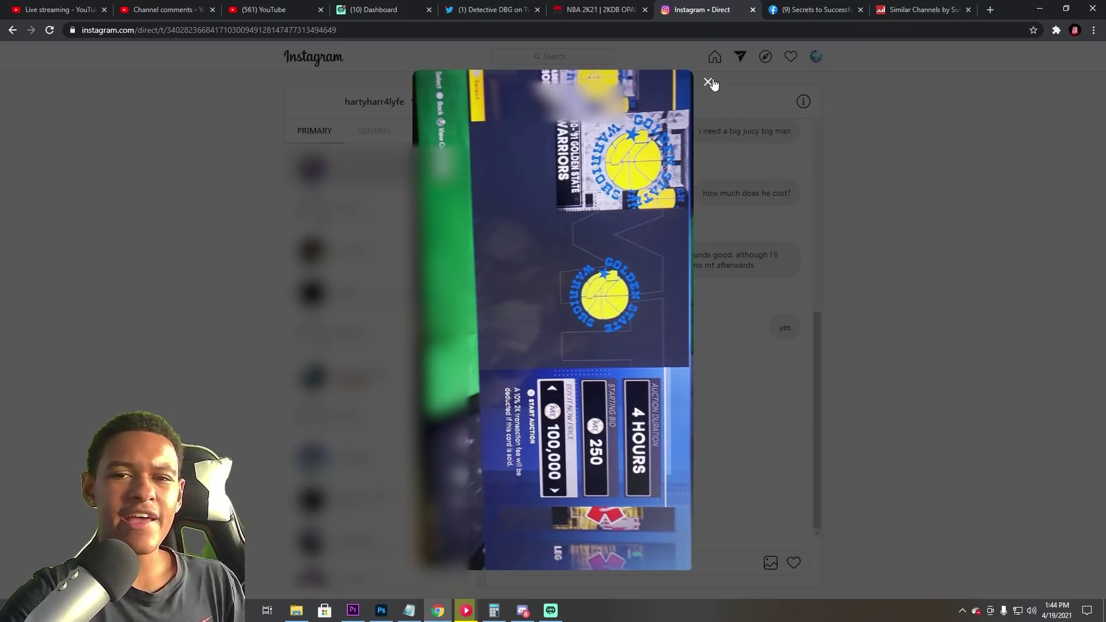
click(709, 84)
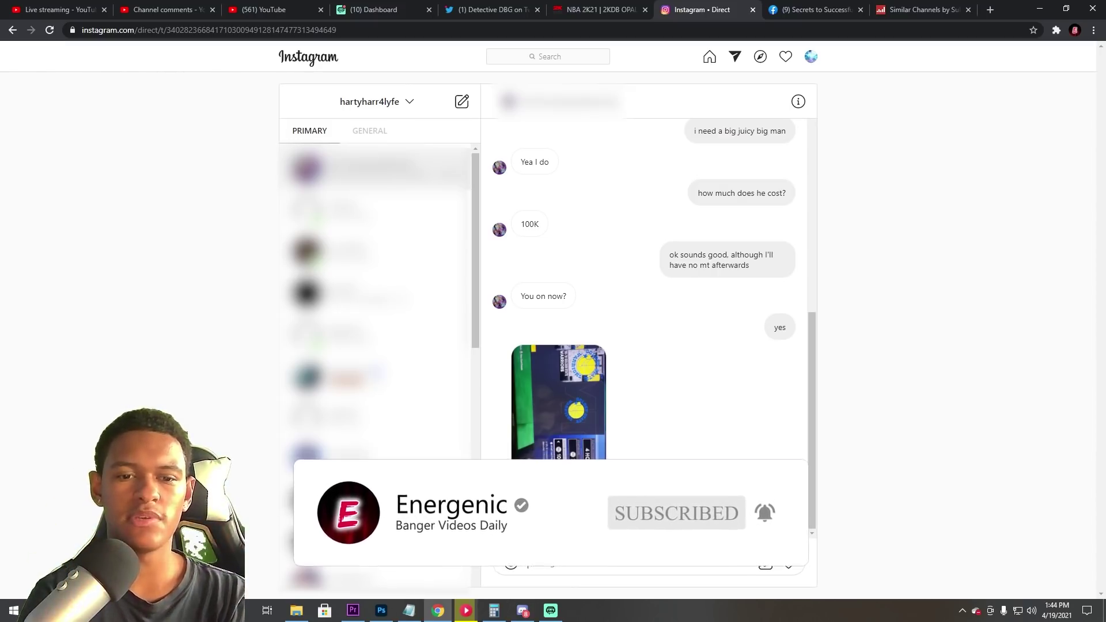
text(ok man)
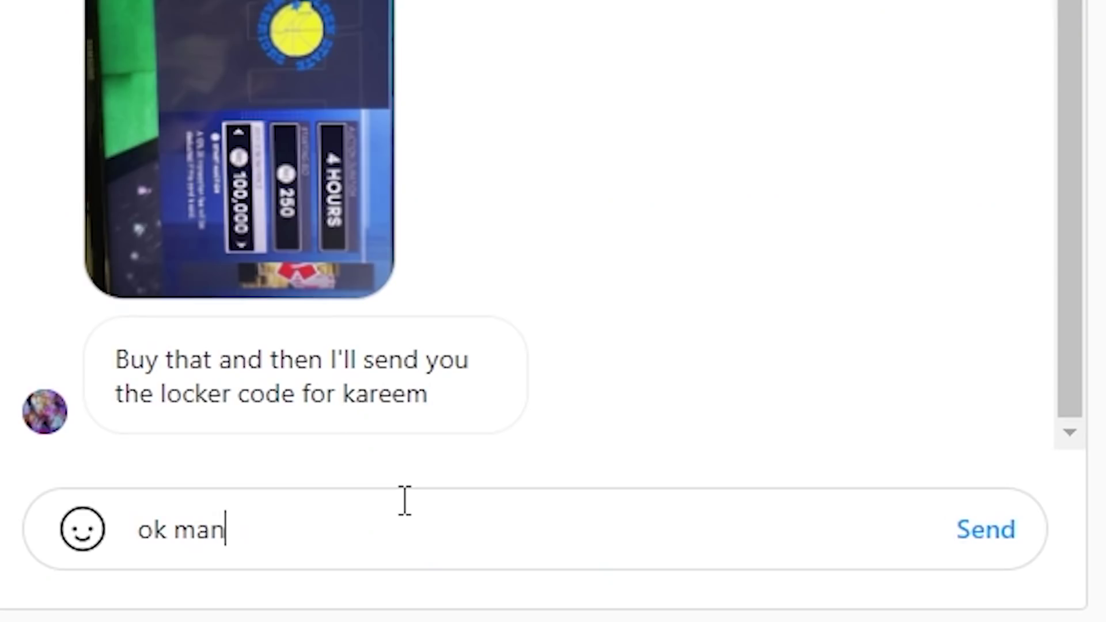
Send 'ok man', 'but before that', 'I just wanna make sure you're legit', 'because i've been scammed before'
key(Return)
text(but befo)
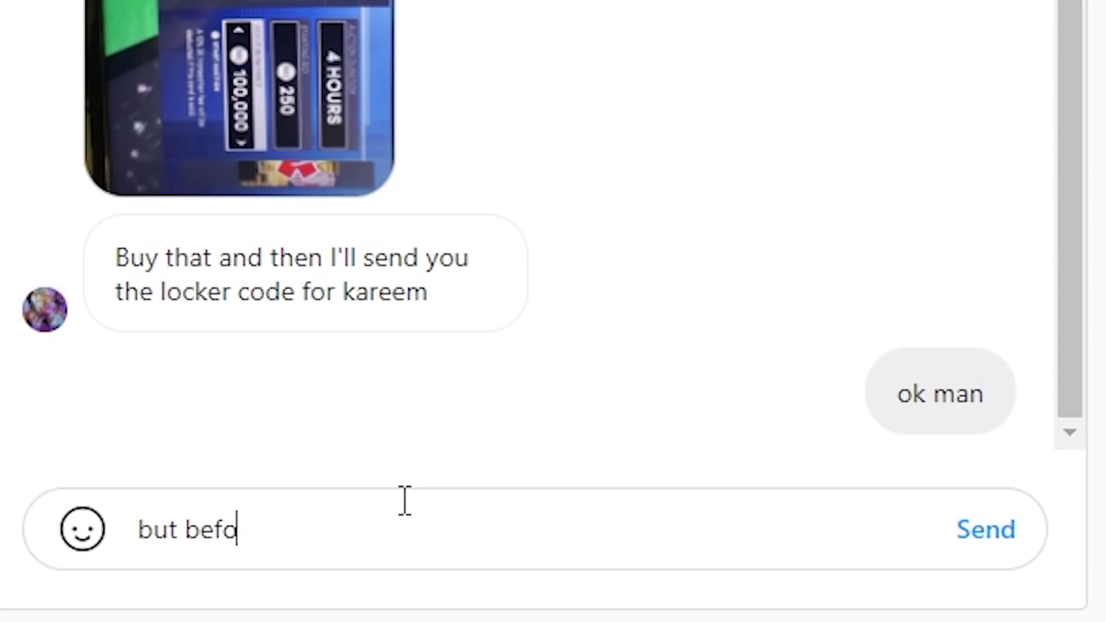
text(re that)
key(Return)
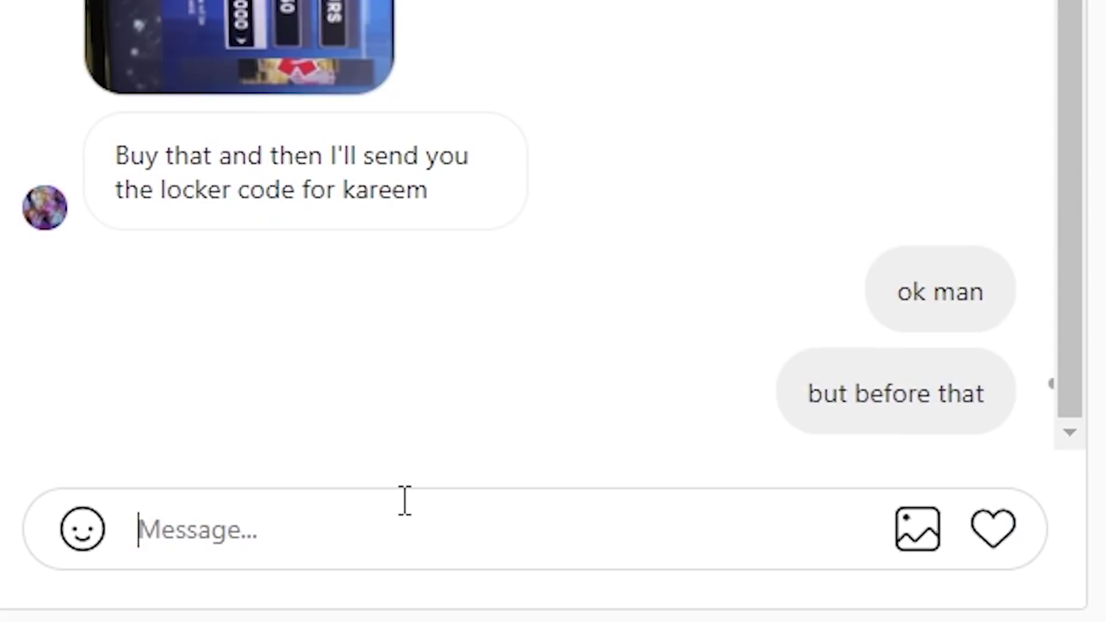
text(I just was)
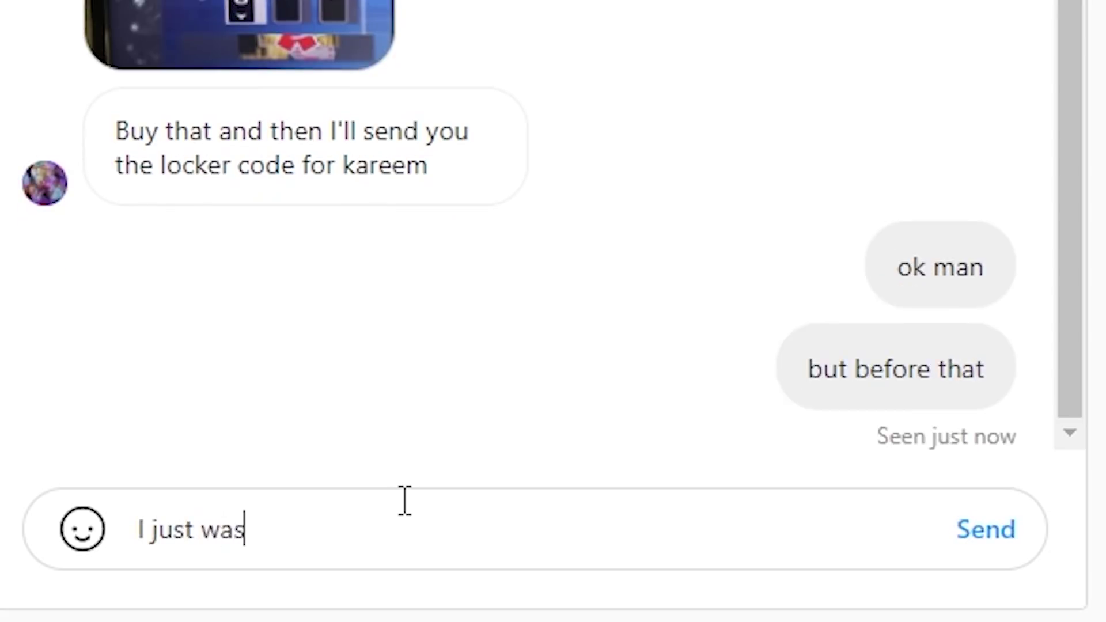
key(BackSpace)
text(nna mm)
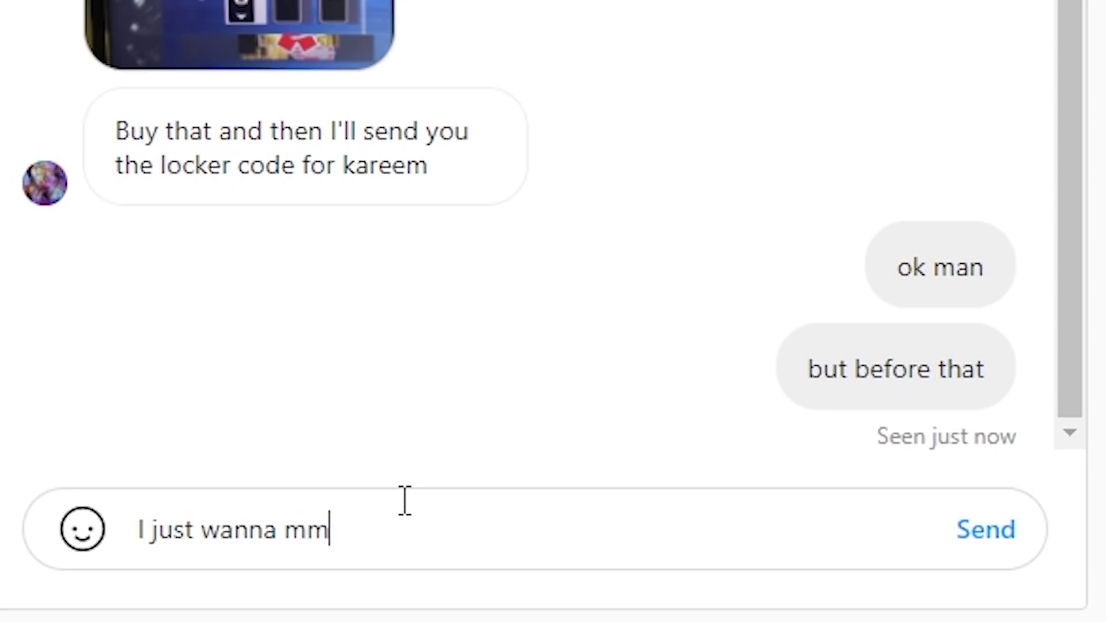
key(BackSpace)
text(ake sure yo)
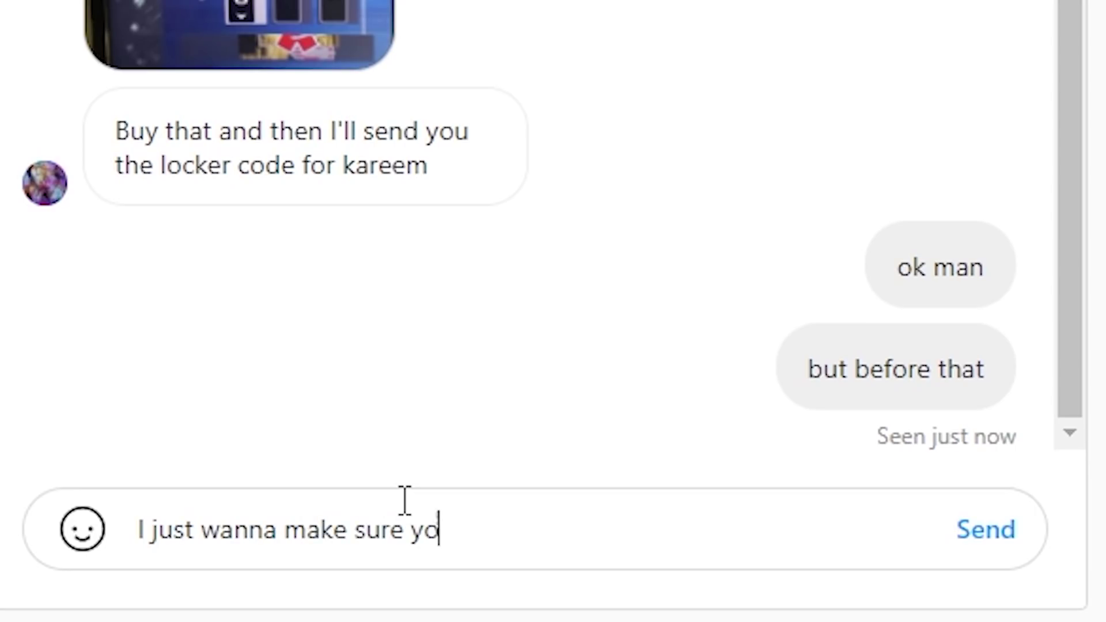
text(u're legit)
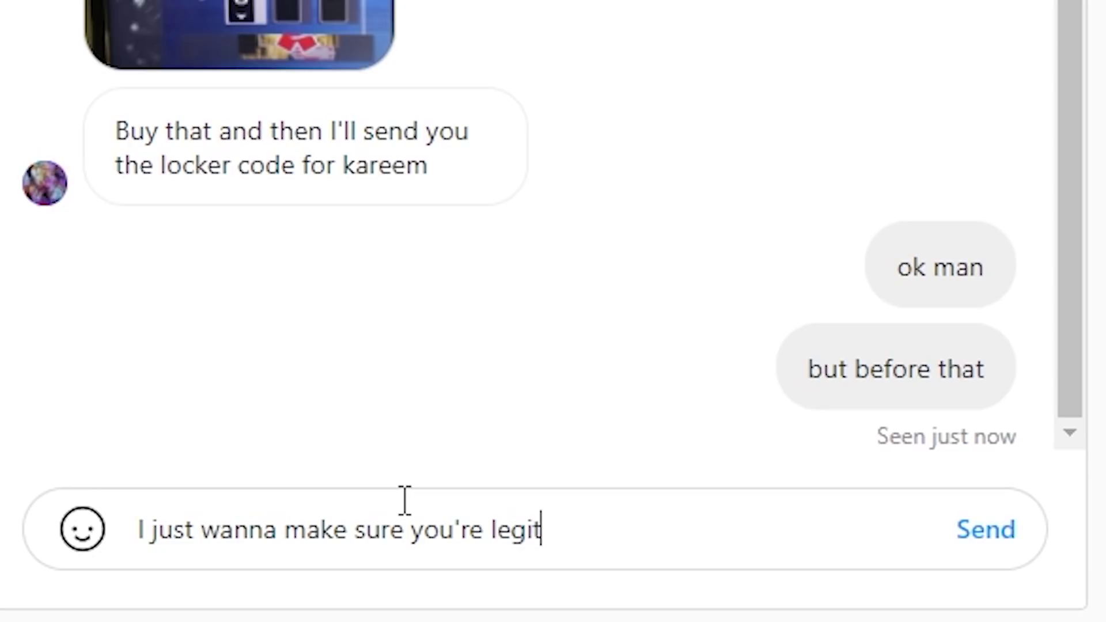
key(Return)
text(bea)
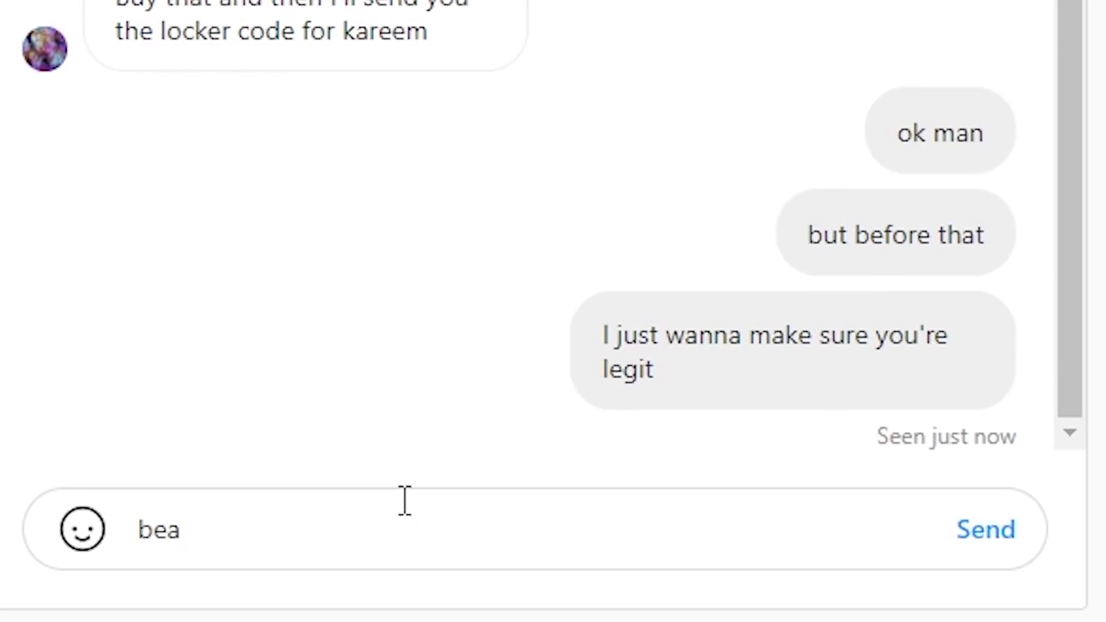
text(caus)
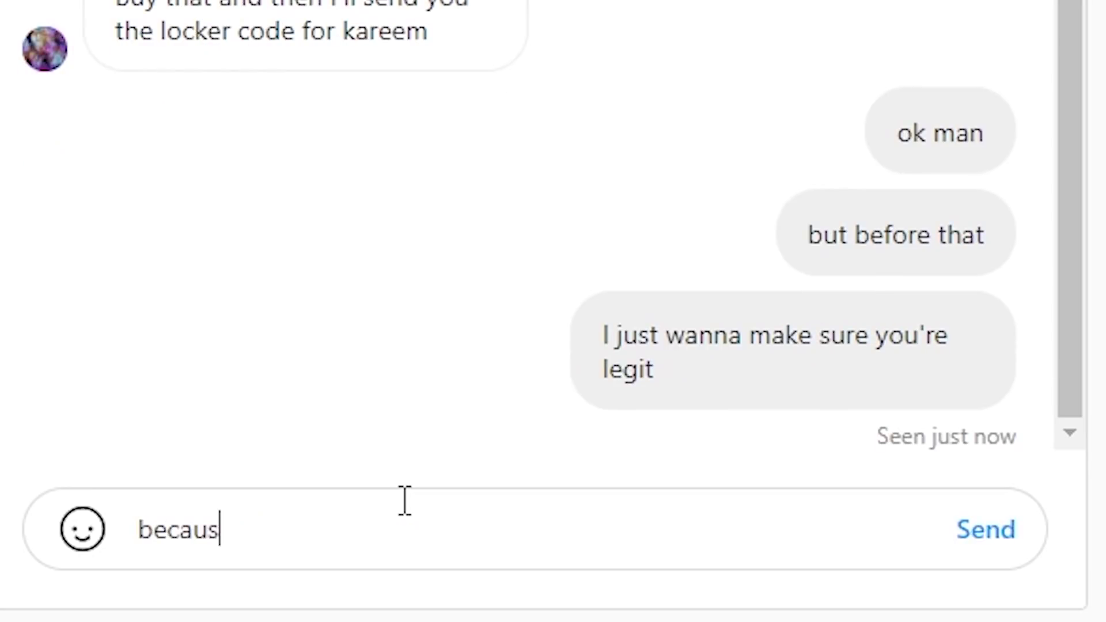
text(e i've )
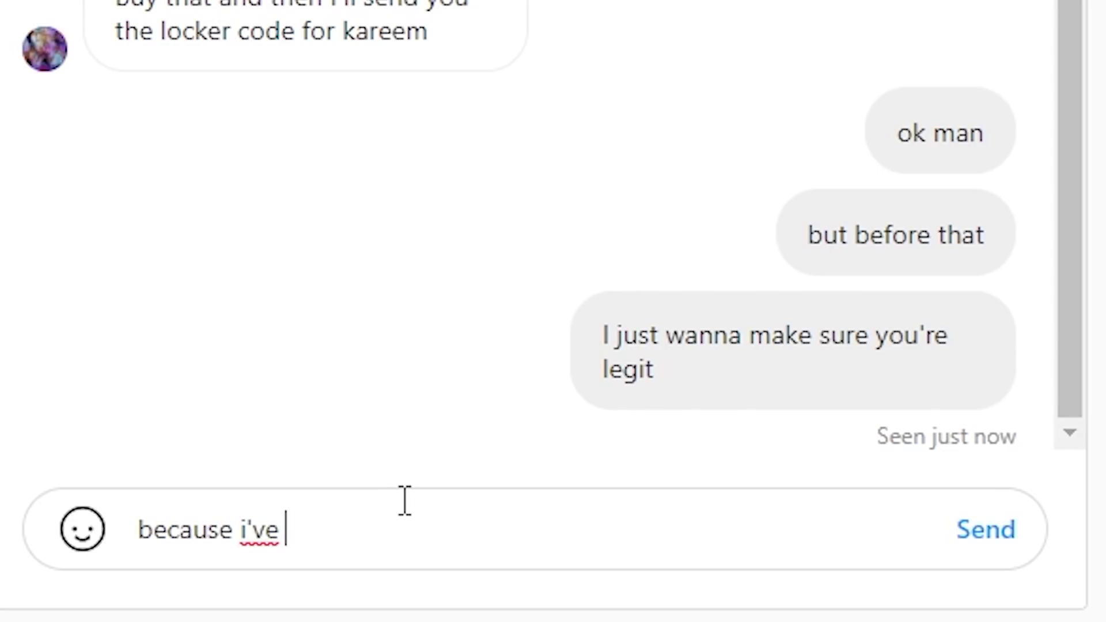
text(ive bve)
key(BackSpace)
key(BackSpace)
text(een s)
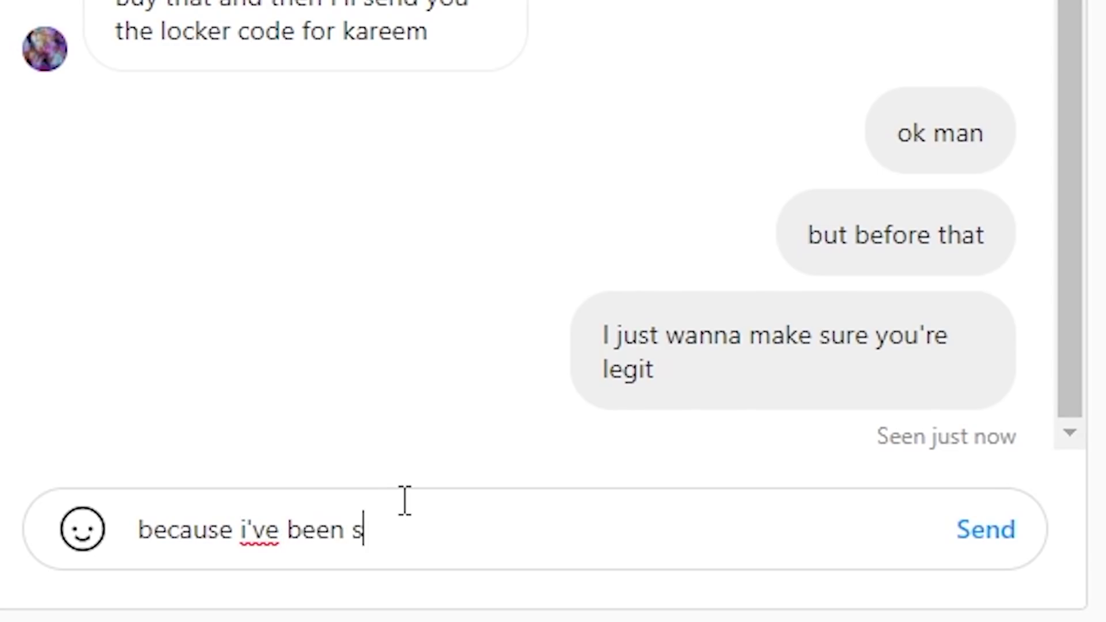
text(cammed before)
key(Return)
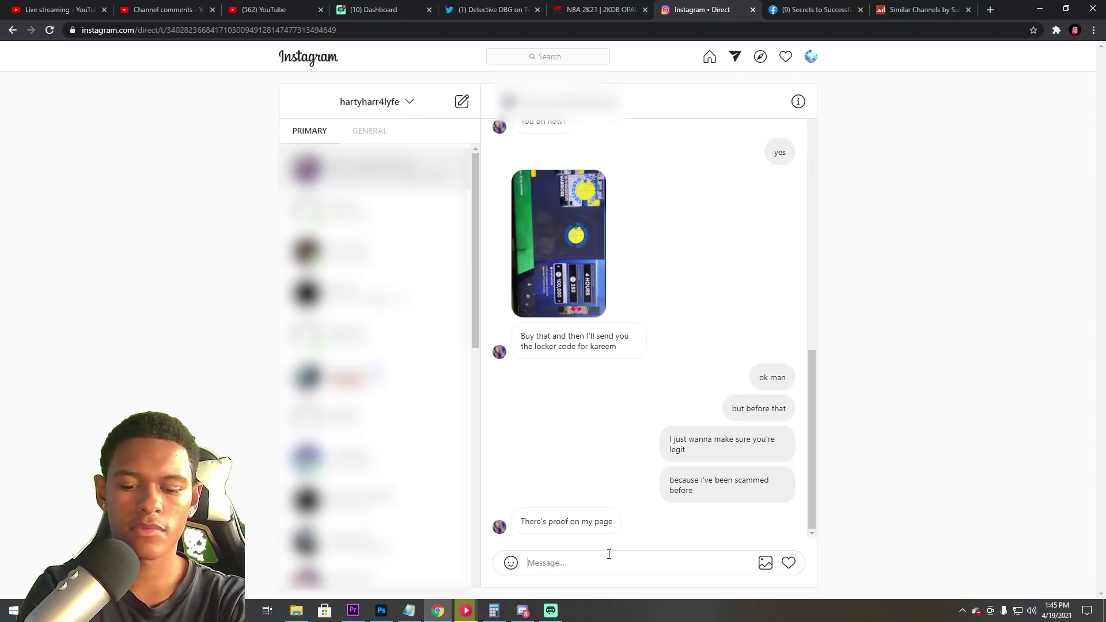
text(oh yea i )
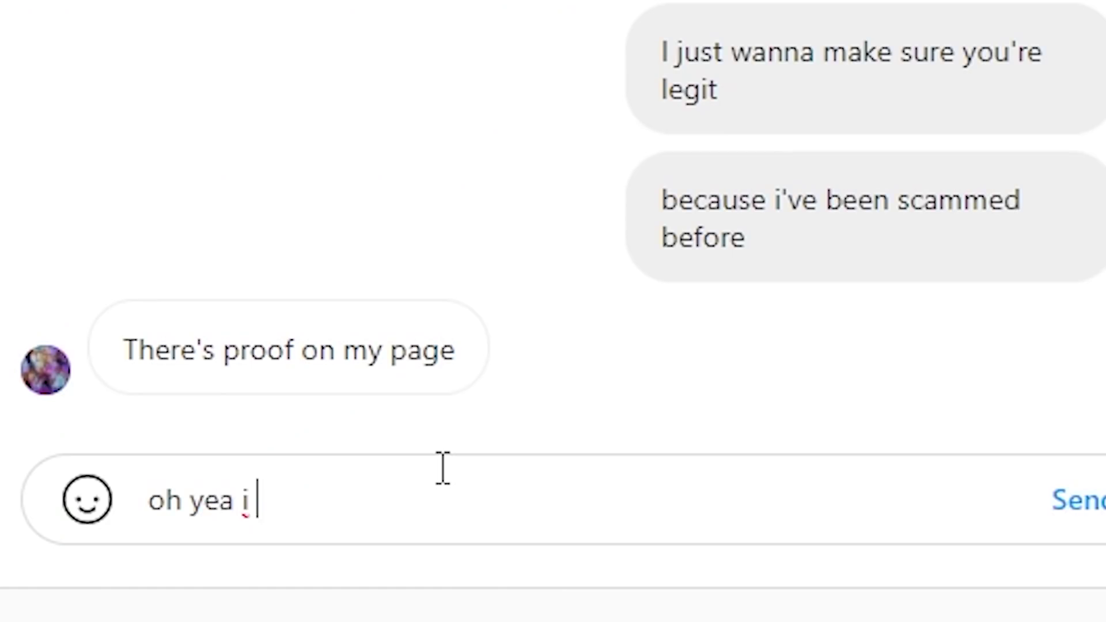
text(forgiot)
Send 'oh yea i forgot sorry' and 'im just being cautious you know?'
key(BackSpace)
key(BackSpace)
key(BackSpace)
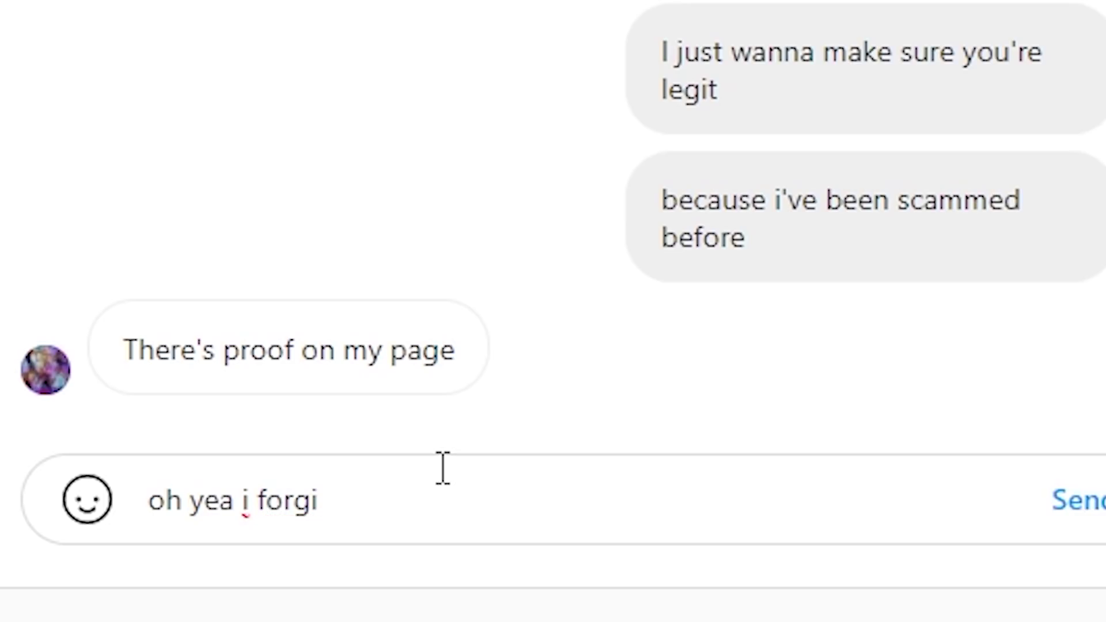
key(BackSpace)
text(ot sorry)
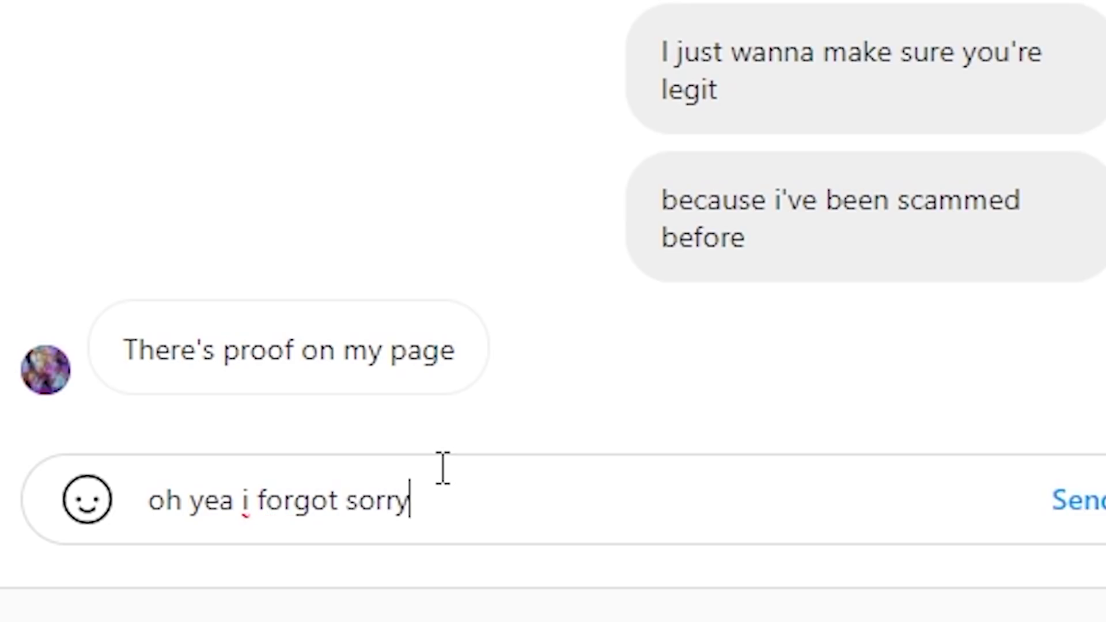
key(Return)
text(im )
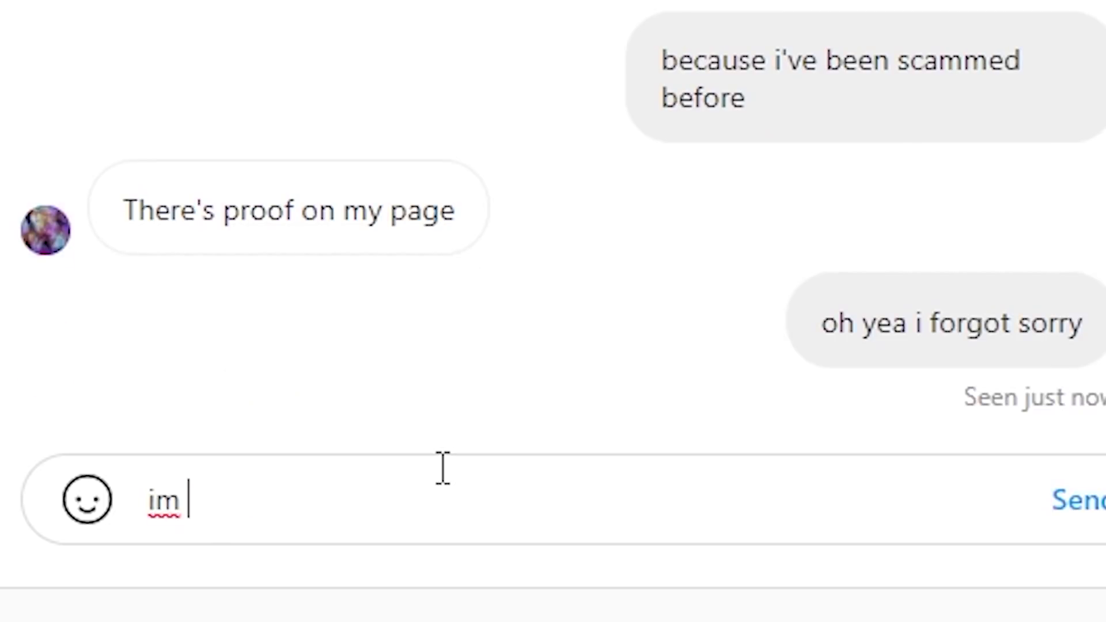
text(just be)
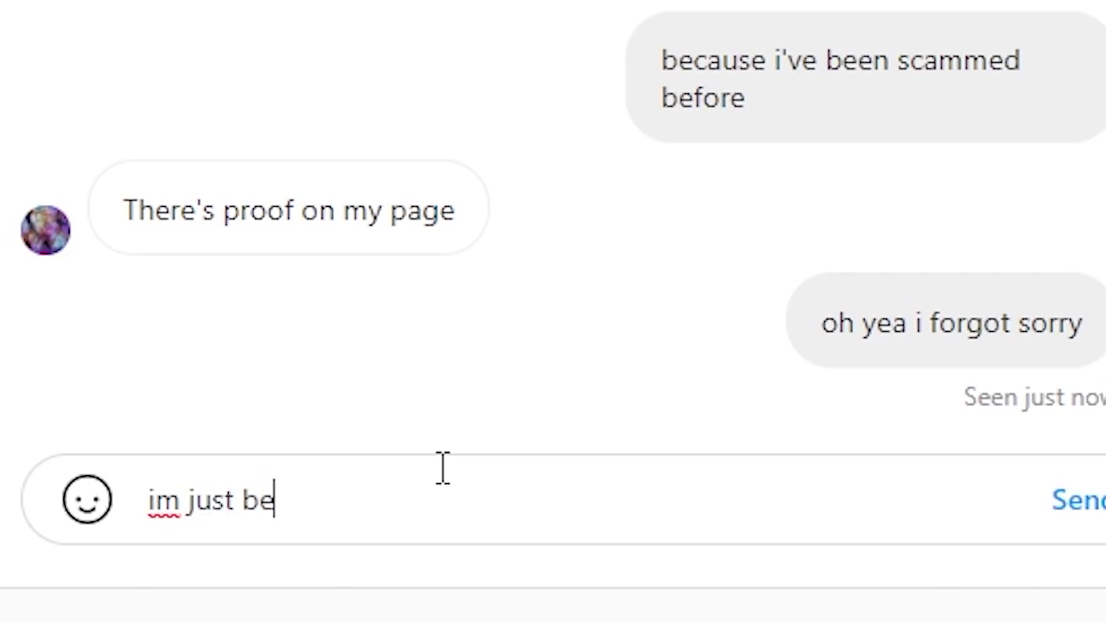
text(ing )
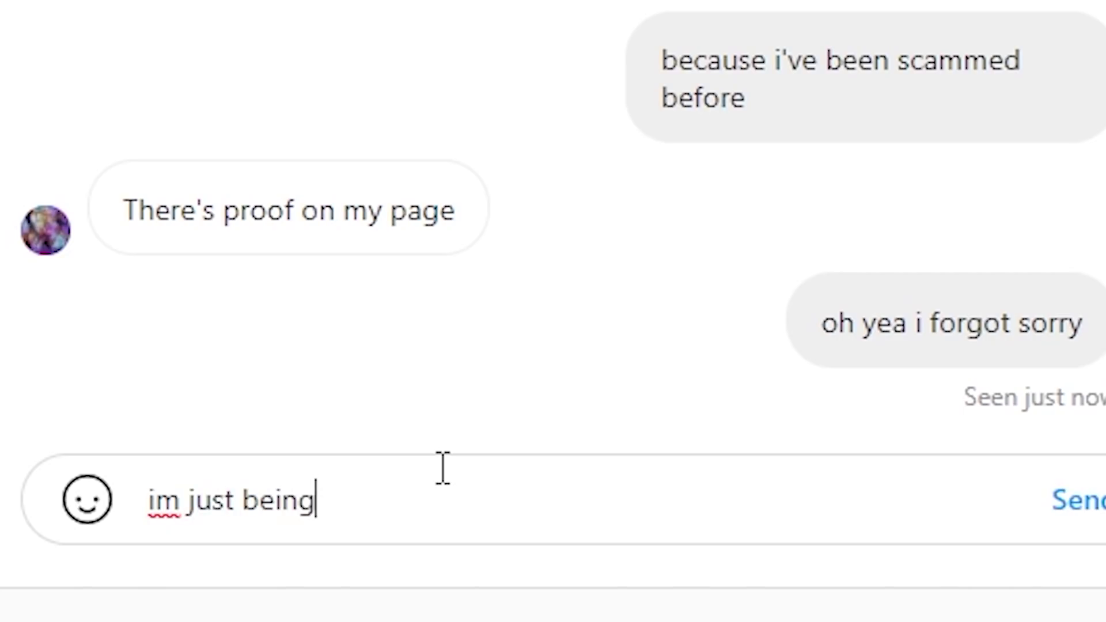
text(caut)
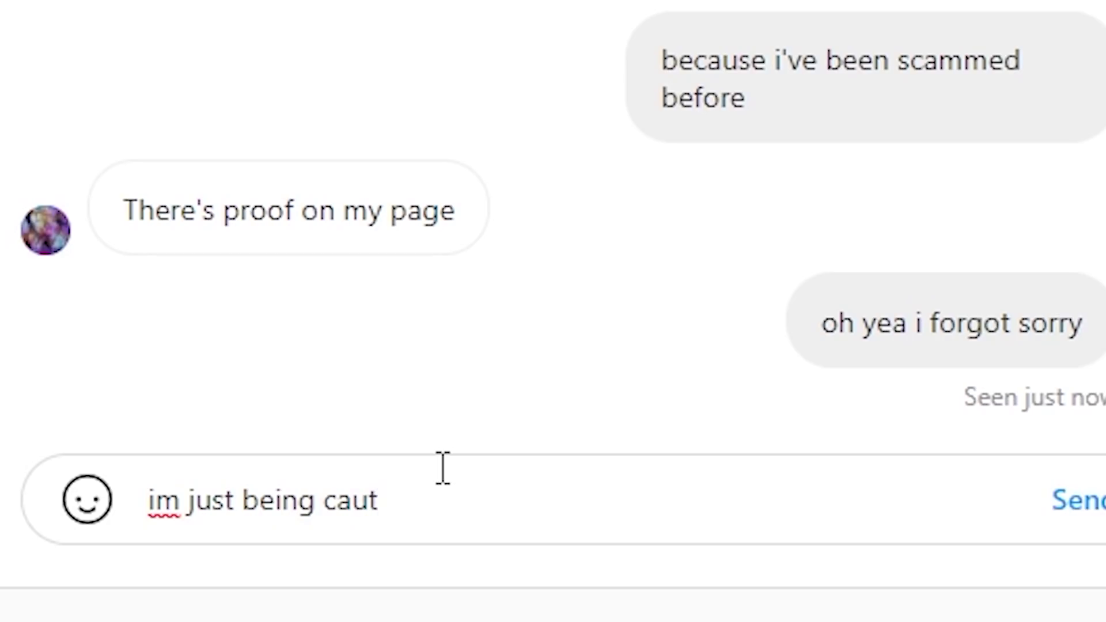
text(ious you kno)
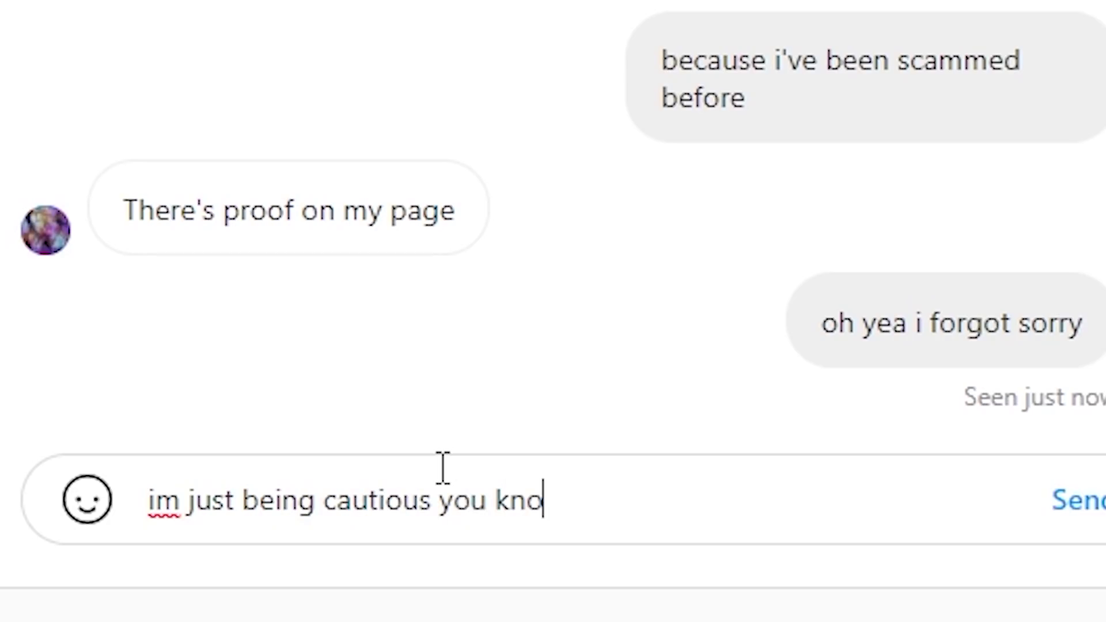
text(w?)
key(Return)
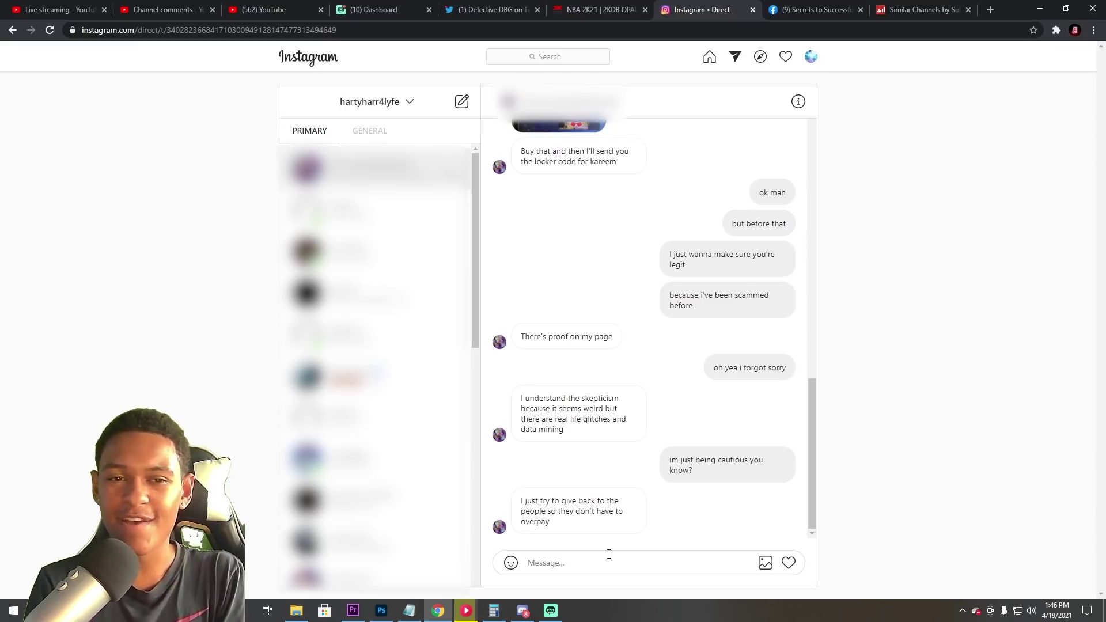
Send 'i understand', the 'last time i got scammed…' story, and 'then he blocked me'
click(609, 560)
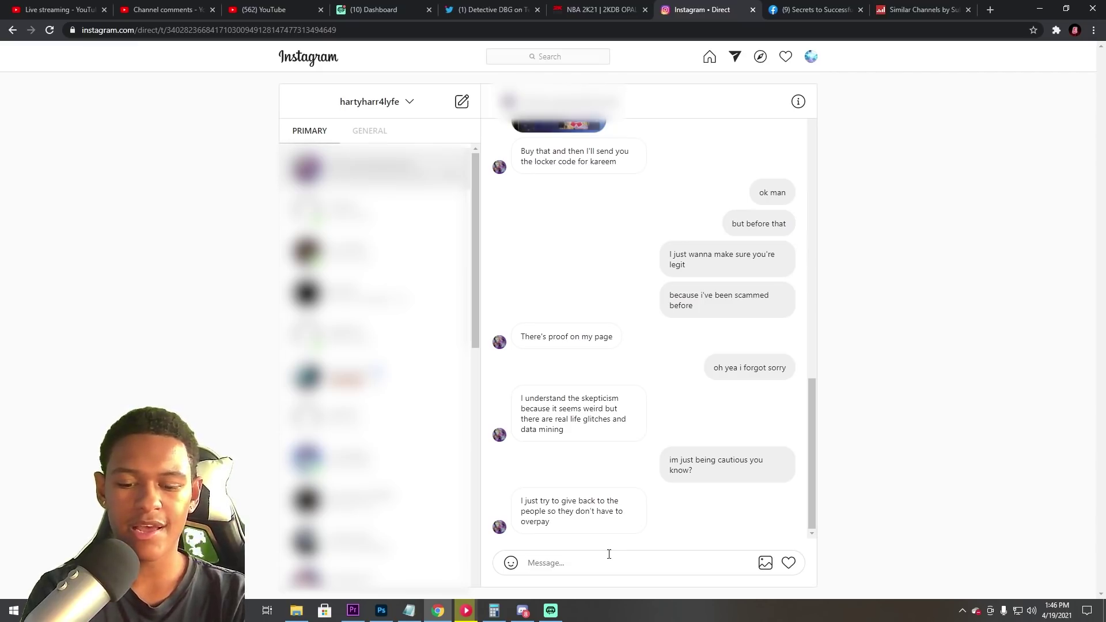
text(i understand)
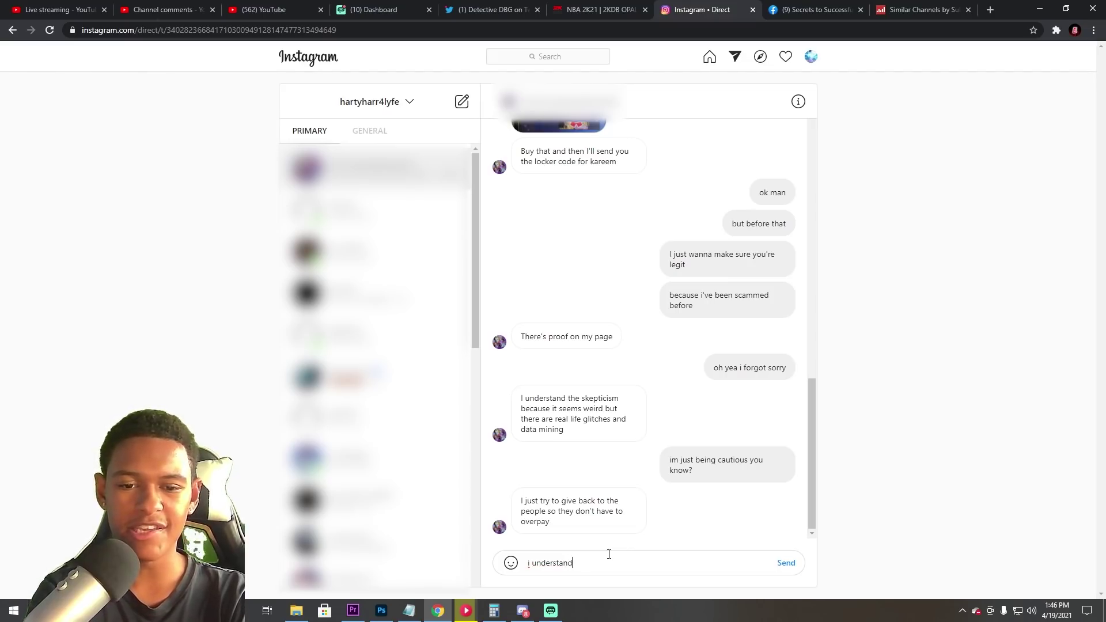
key(Return)
text(i)
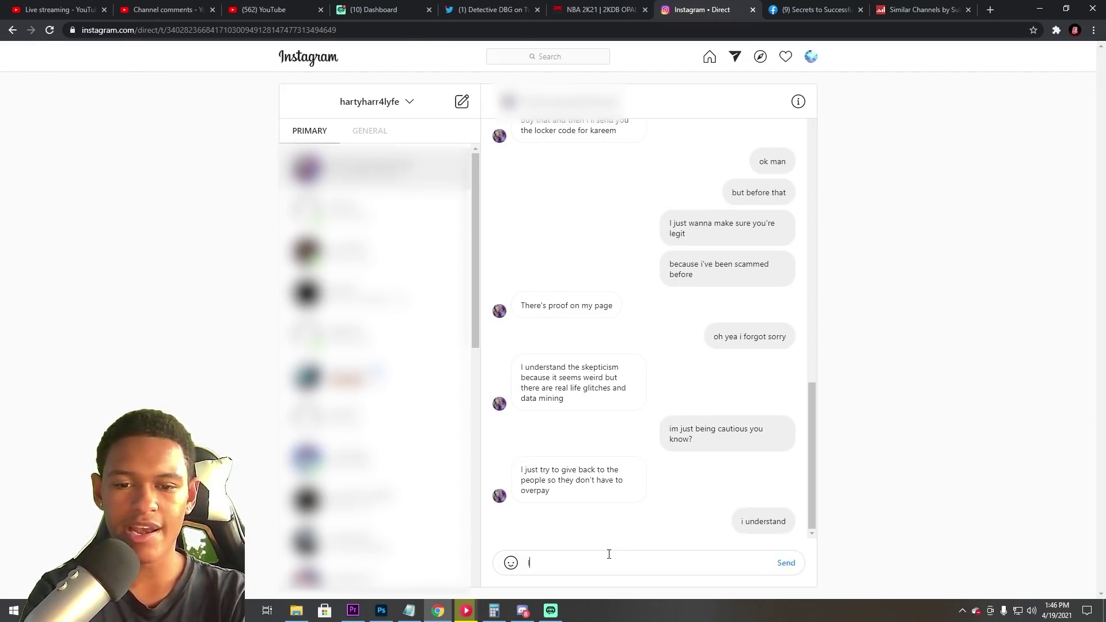
text(as)
text(t time i go)
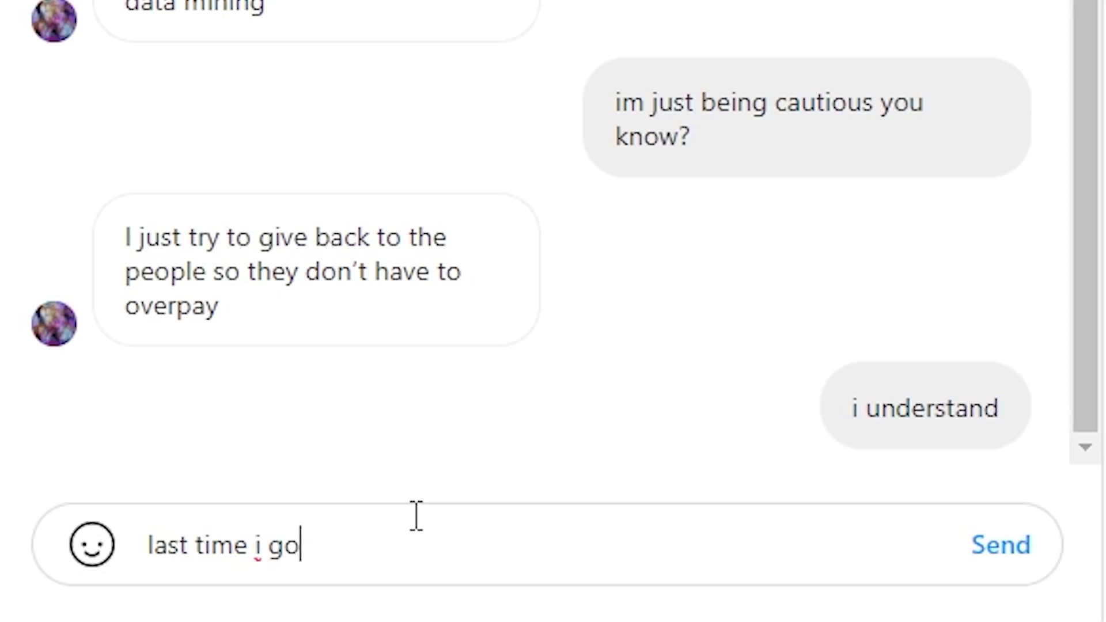
text(t scammed )
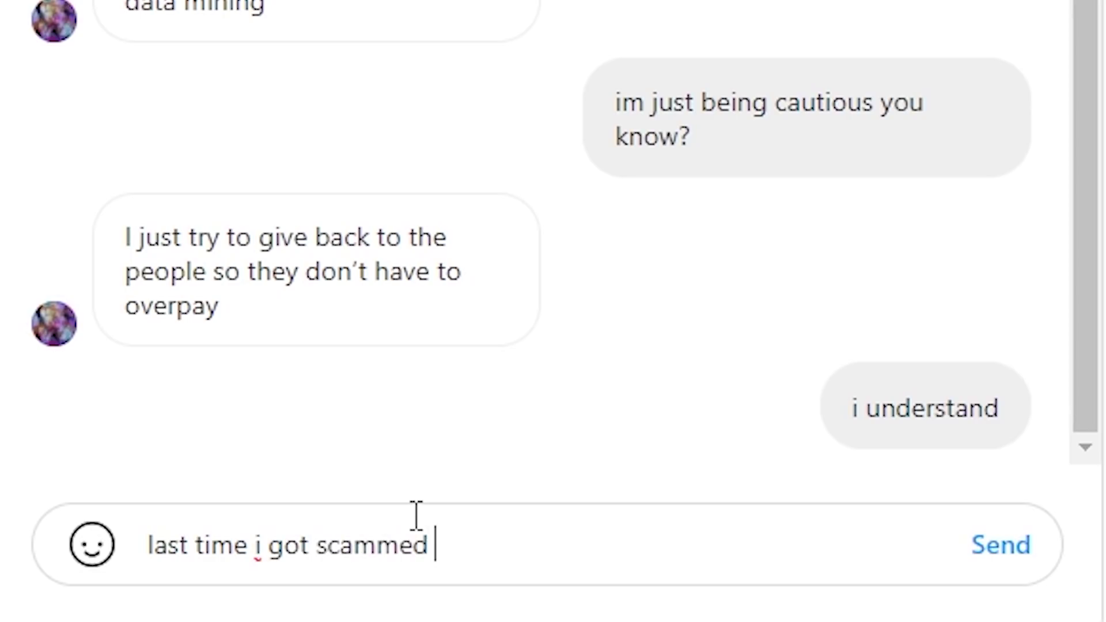
text(i t)
text(old the s)
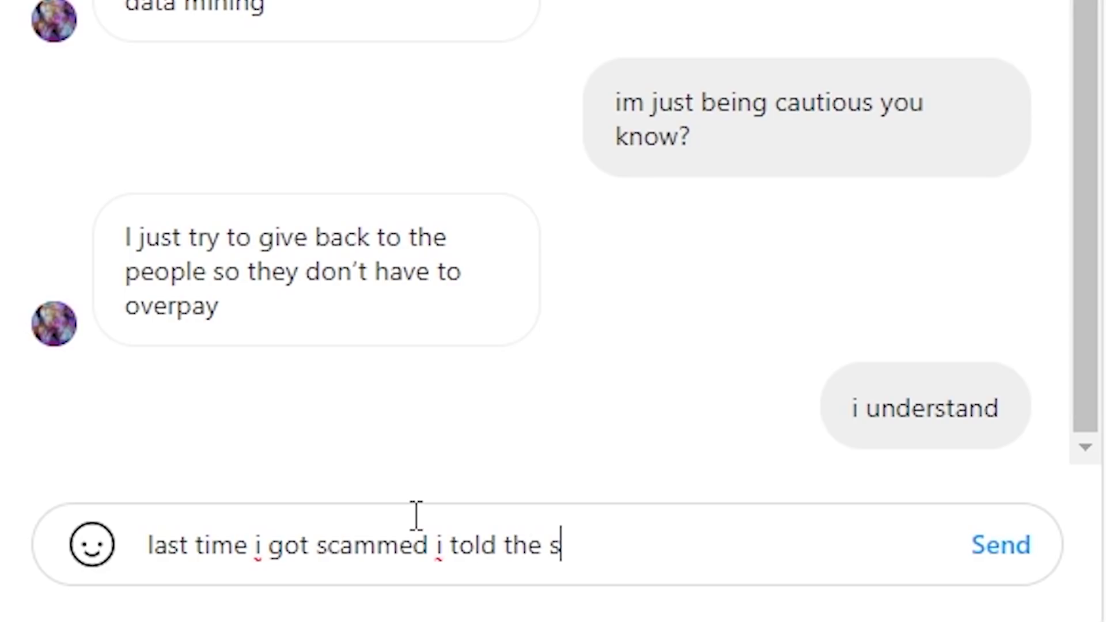
text(cammer to )
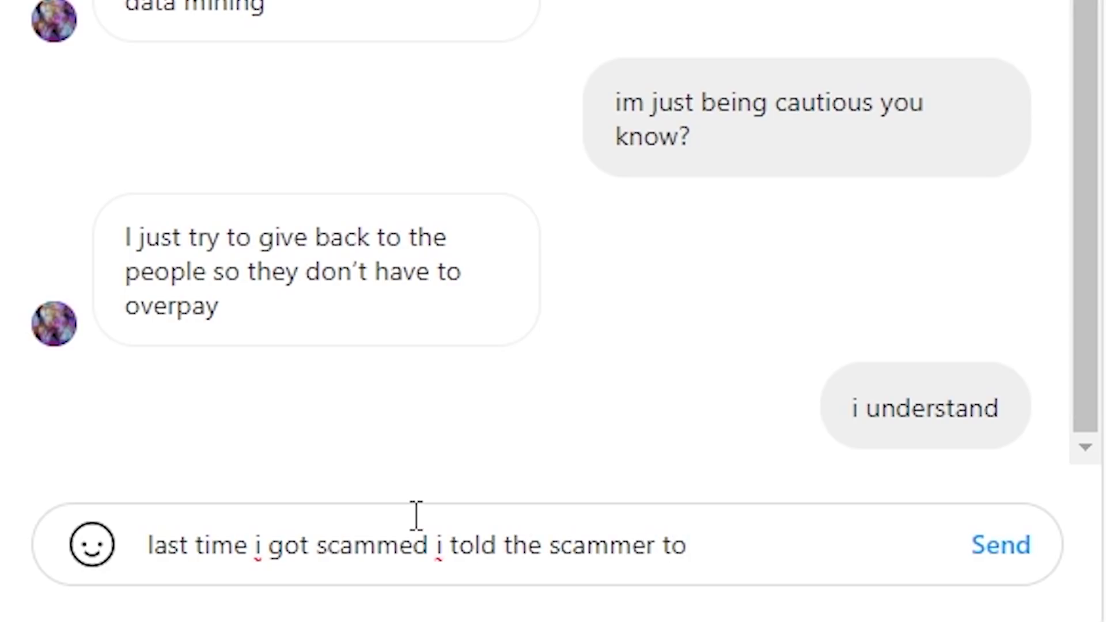
text( s)
text(cv)
text(h)
text(oke on a bi)
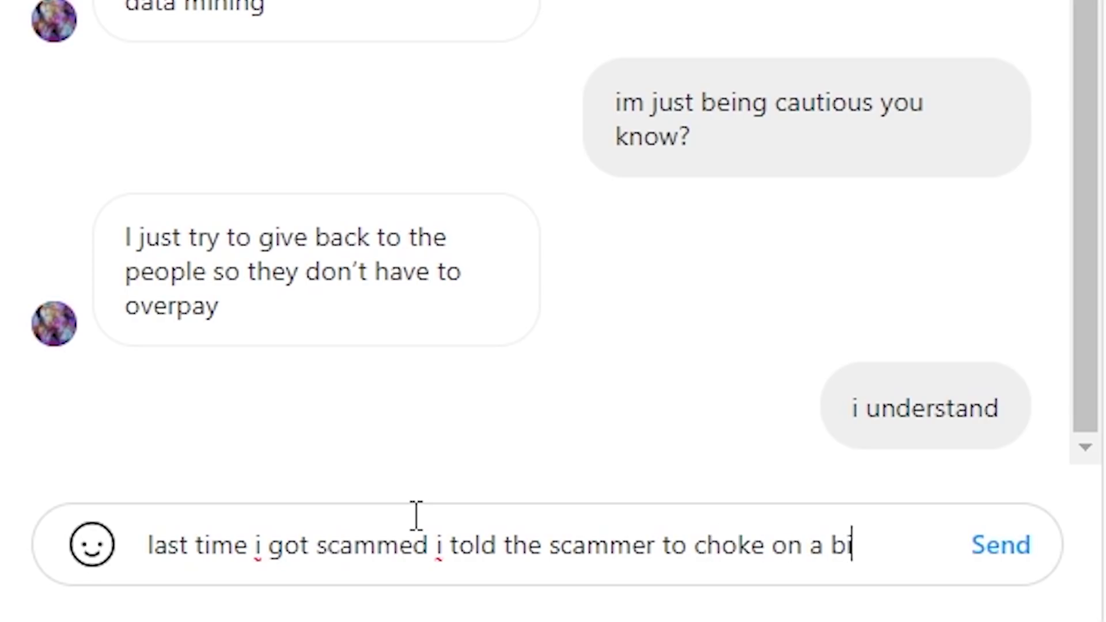
text(g juc)
text(ioc)
key(BackSpace)
key(BackSpace)
text(cy o)
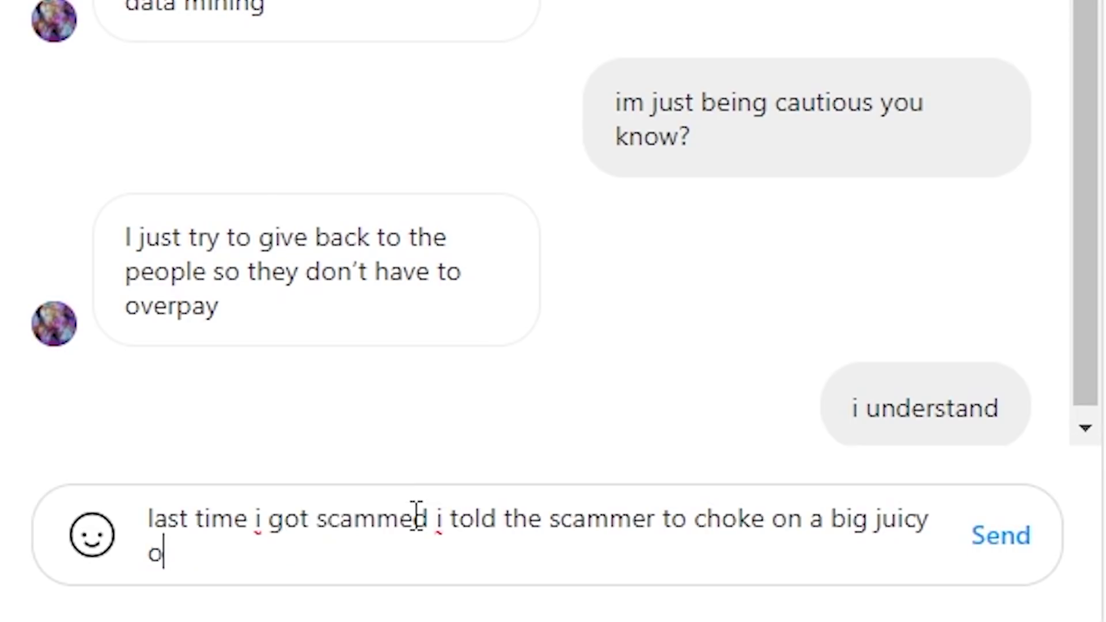
text(mne)
key(BackSpace)
key(BackSpace)
text(ne)
key(Return)
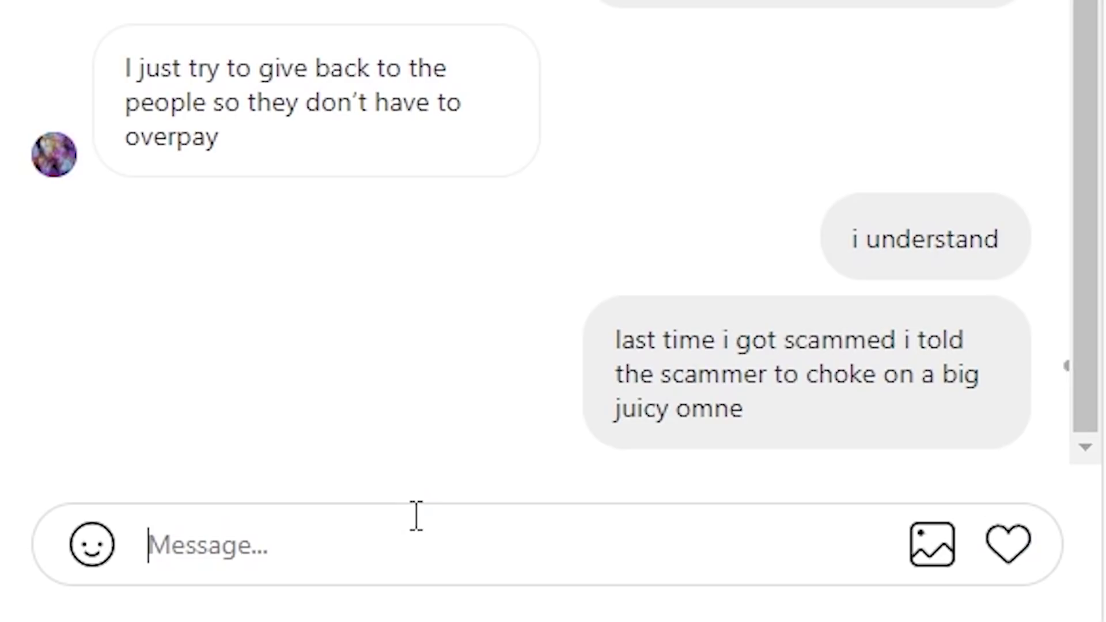
text(then he )
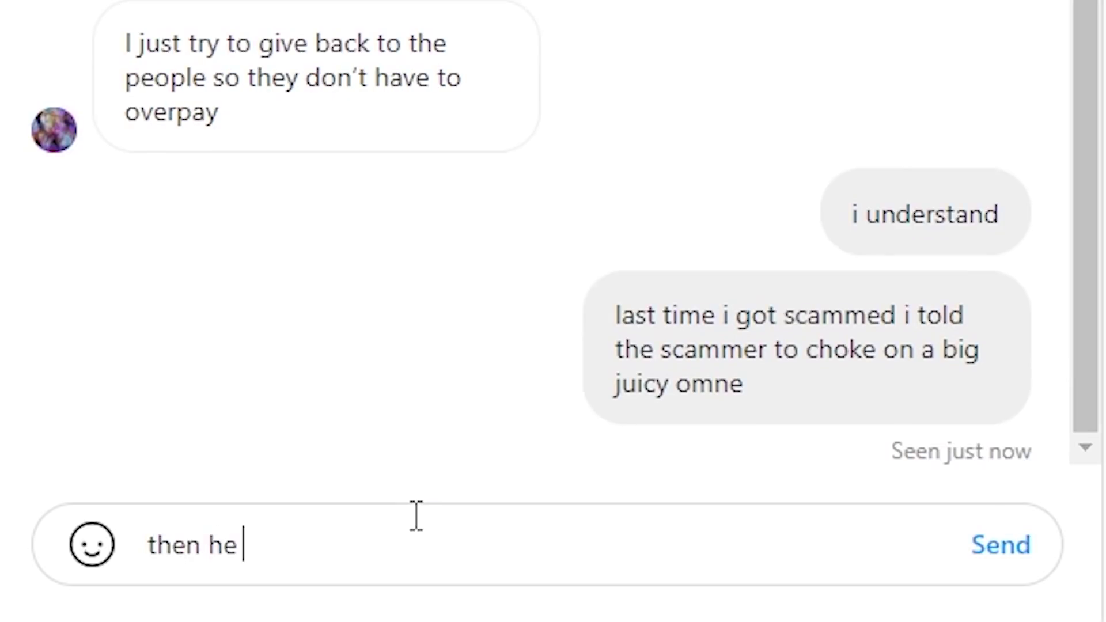
text(blcoe)
key(BackSpace)
key(BackSpace)
key(BackSpace)
text(ocked me)
key(Return)
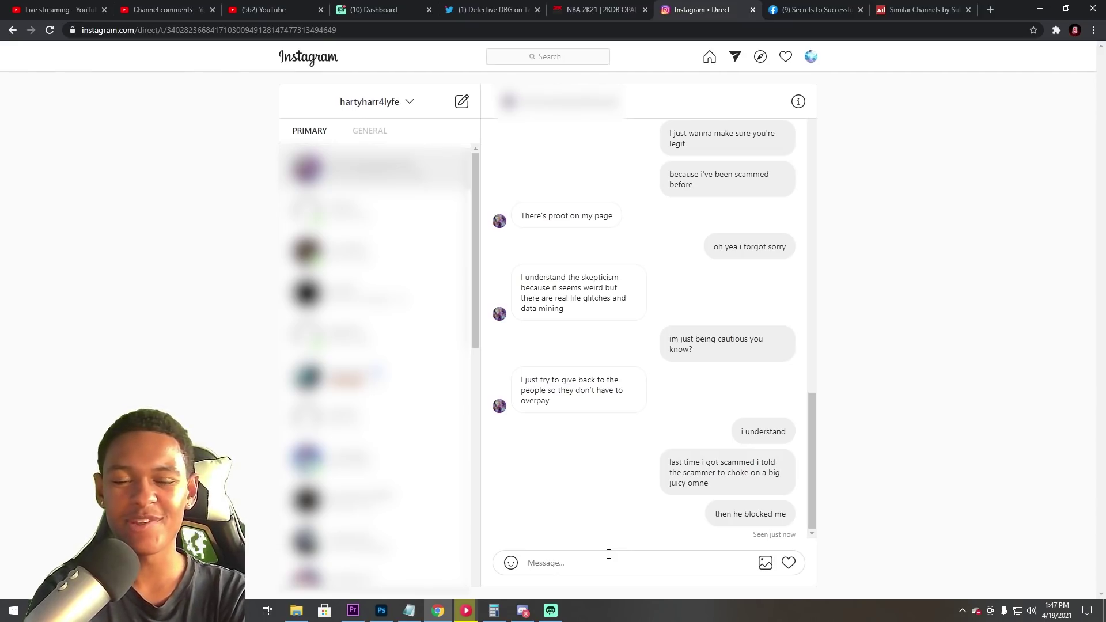
Send 'im looking for the card now' and 'there is also another card I want if you have it'
click(609, 553)
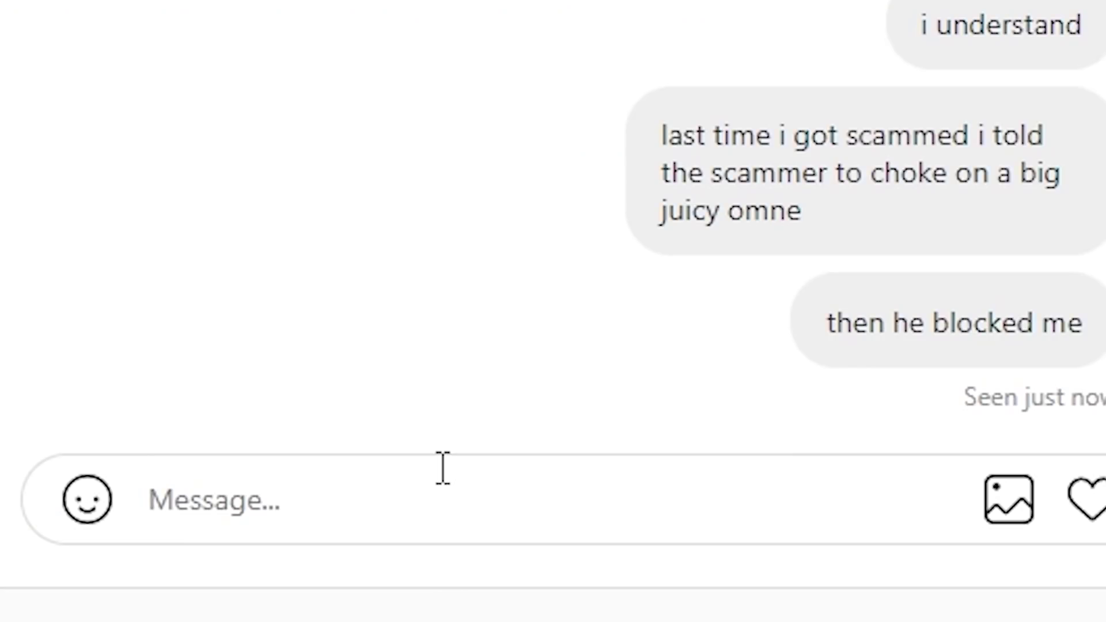
text(im look)
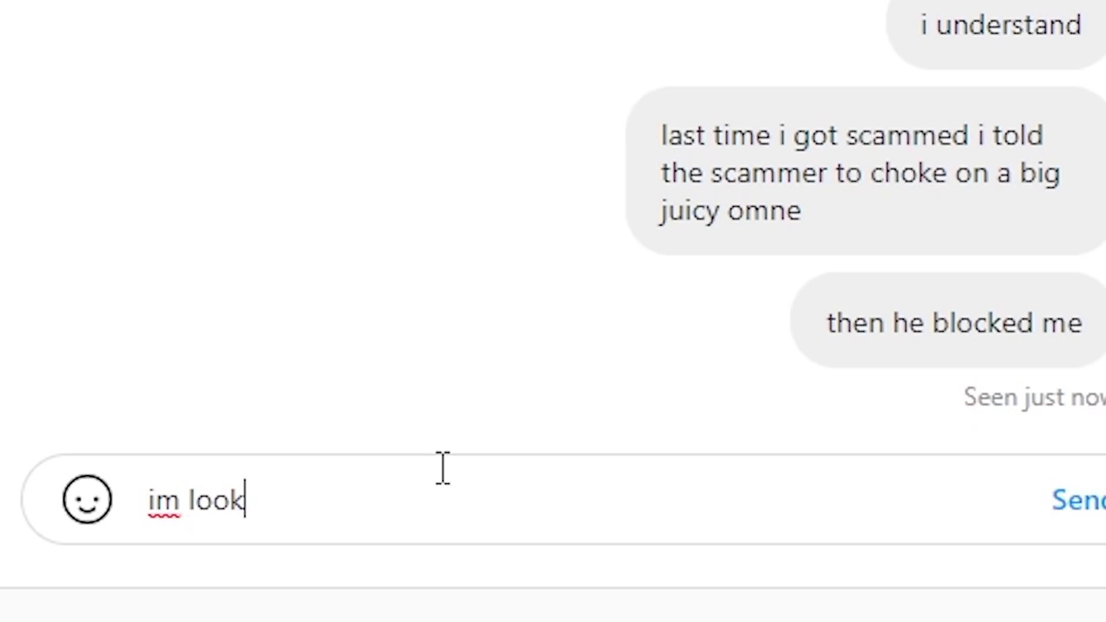
text(ing for the car)
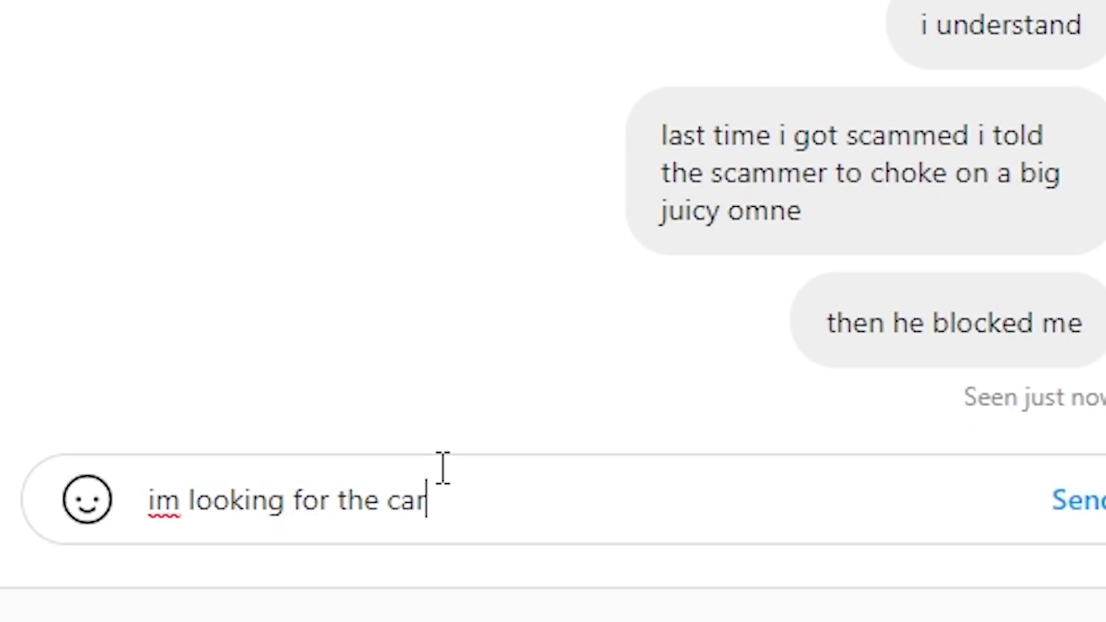
text(ds n)
key(BackSpace)
key(BackSpace)
key(BackSpace)
text(no)
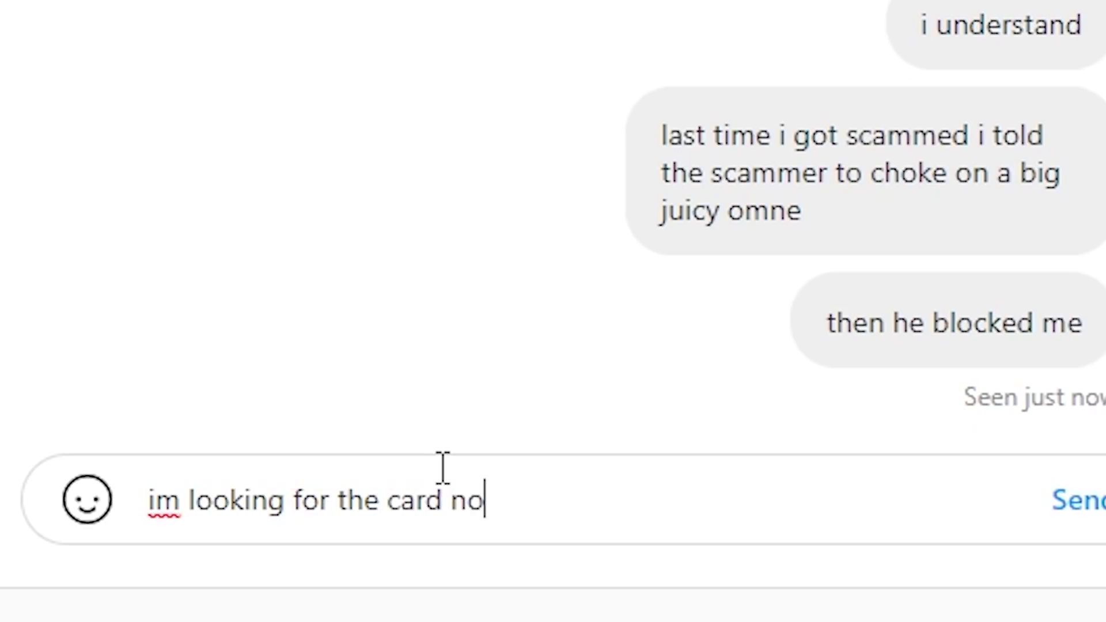
text(w)
key(Return)
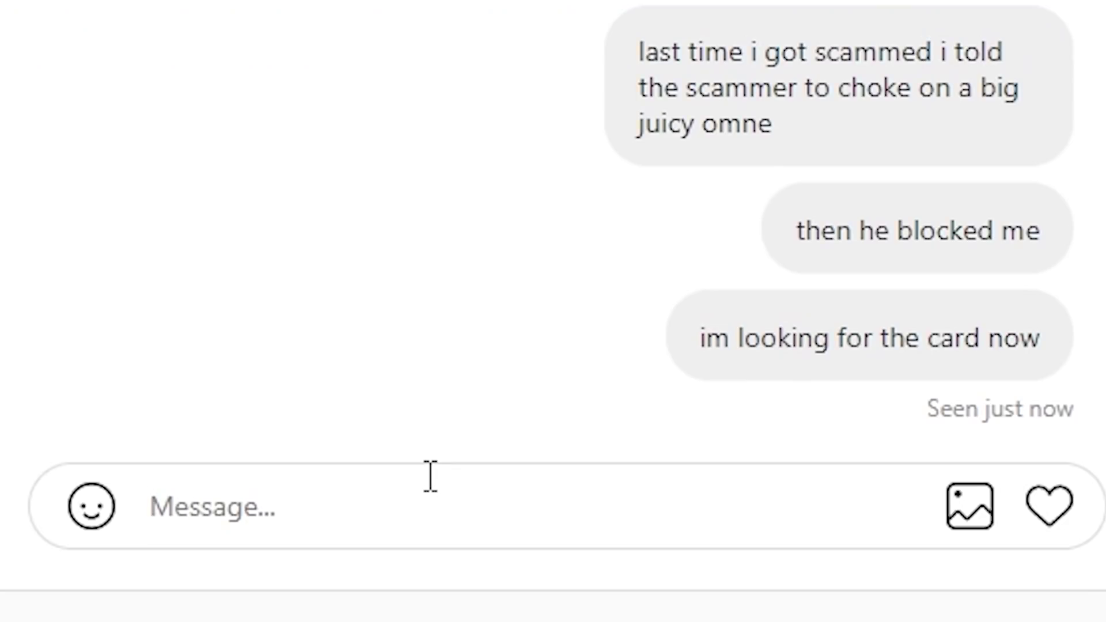
text(ther)
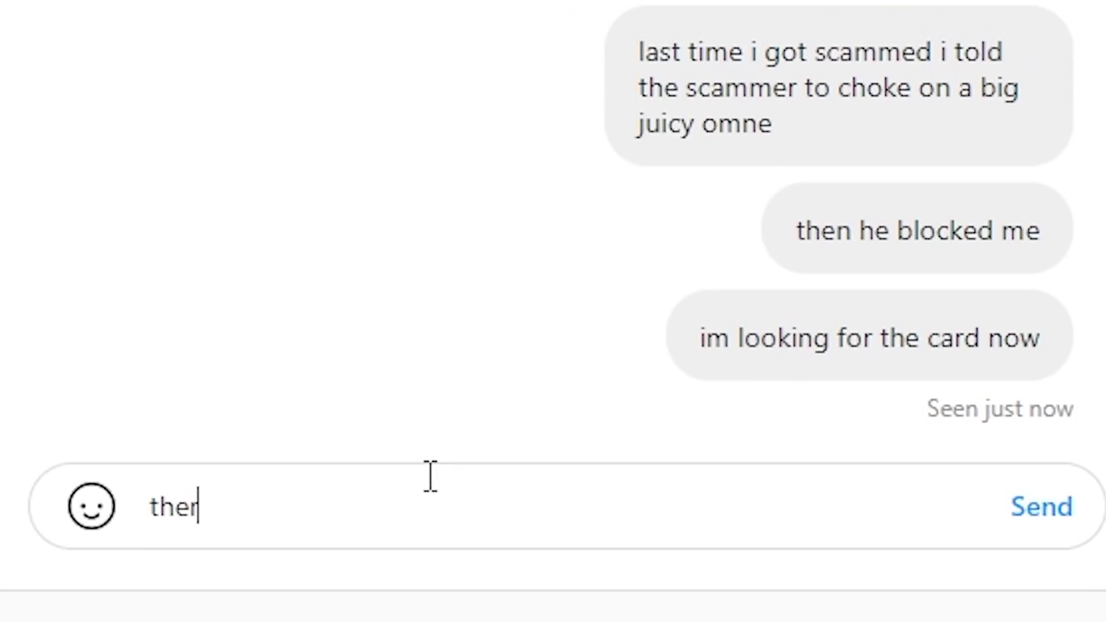
text(e is as)
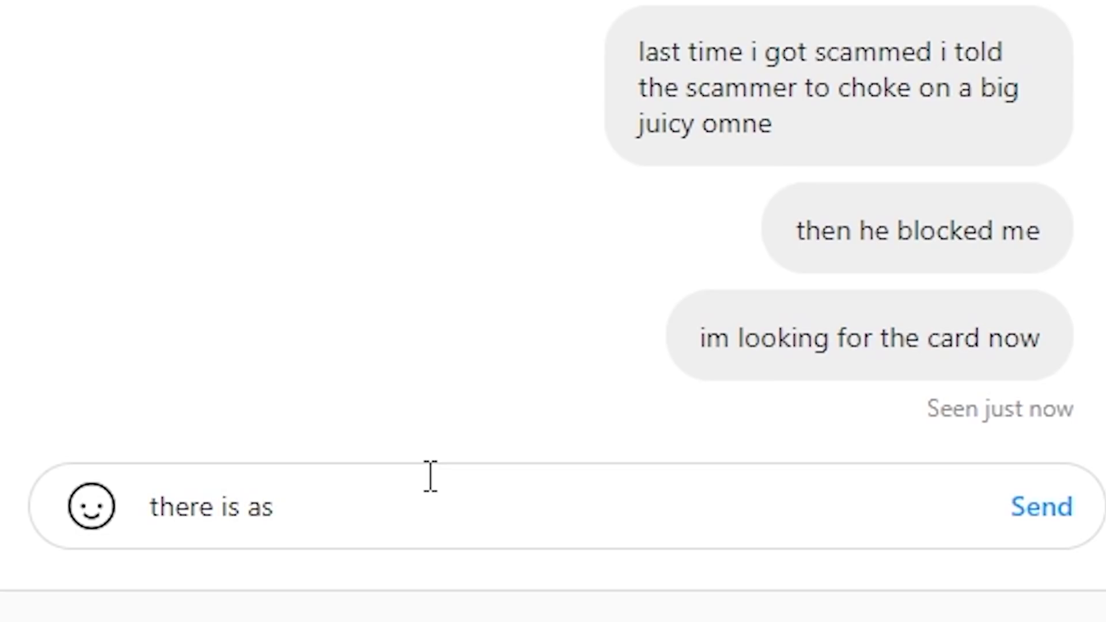
key(BackSpace)
text(lso another )
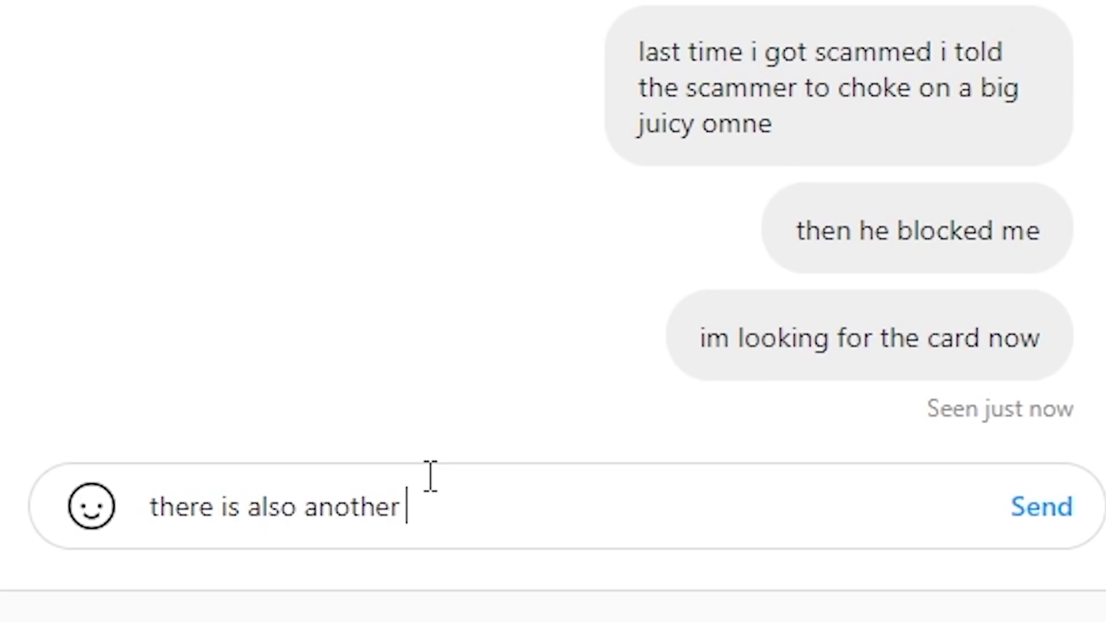
text(card)
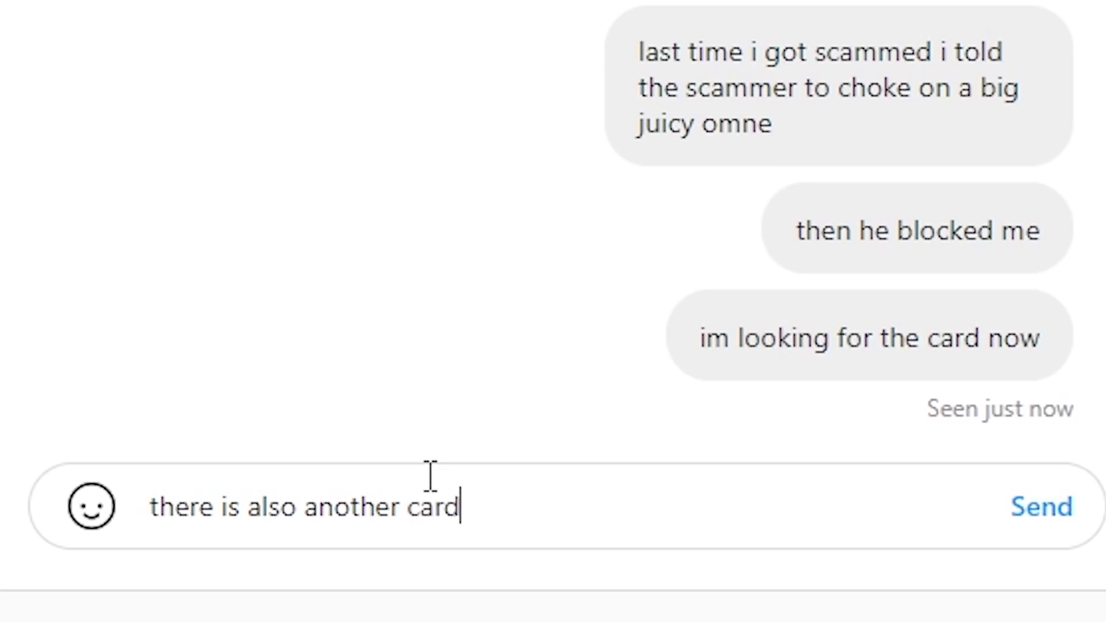
text(s )
text(want if y)
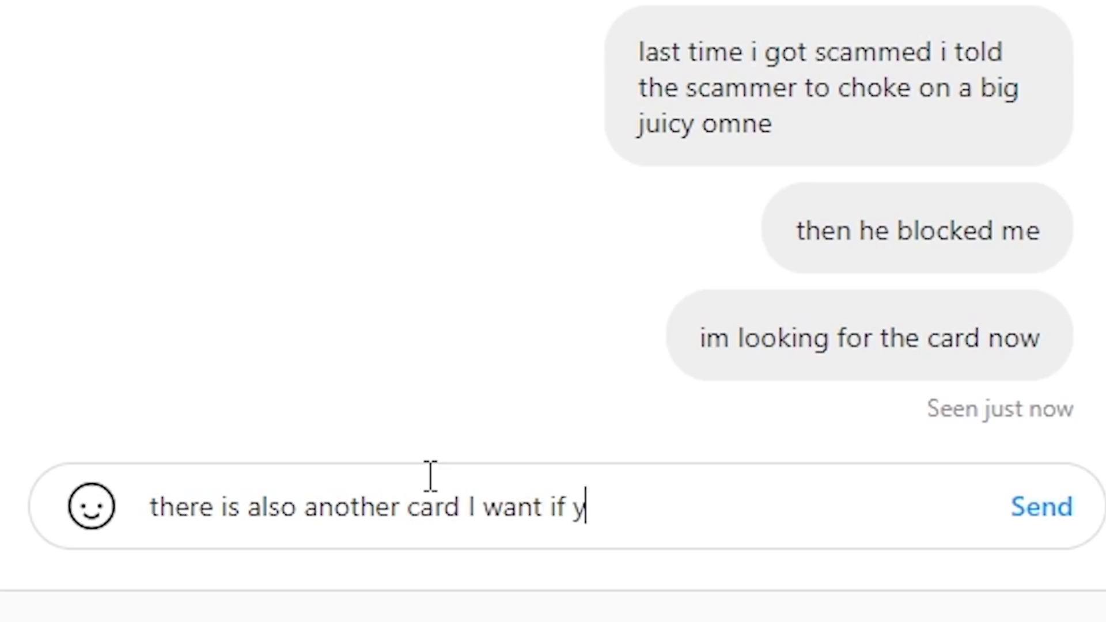
text(ou have it)
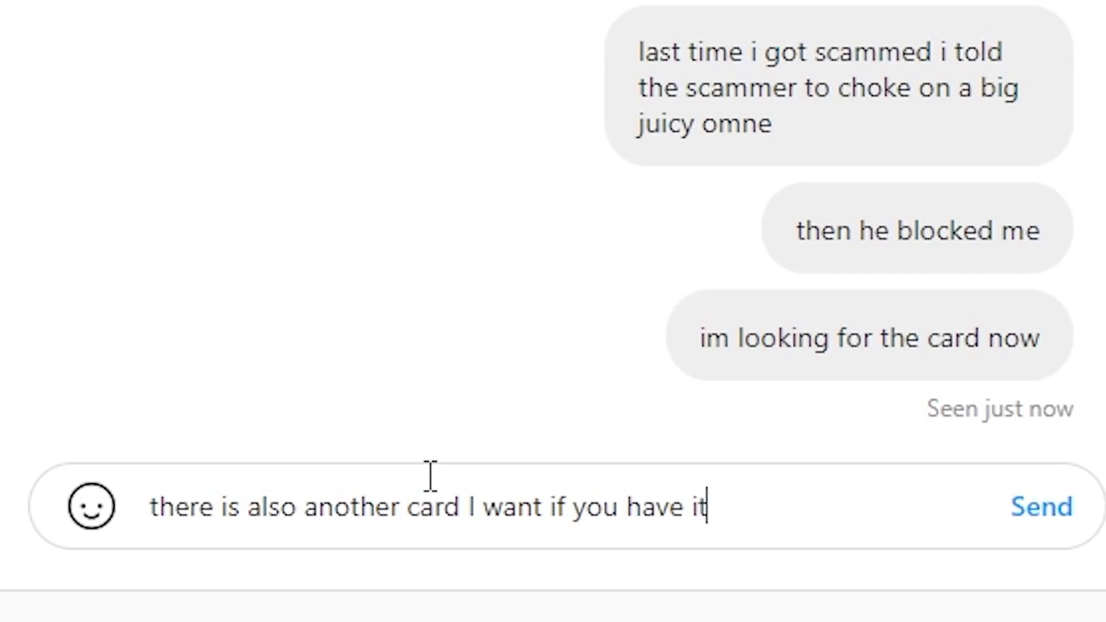
key(Return)
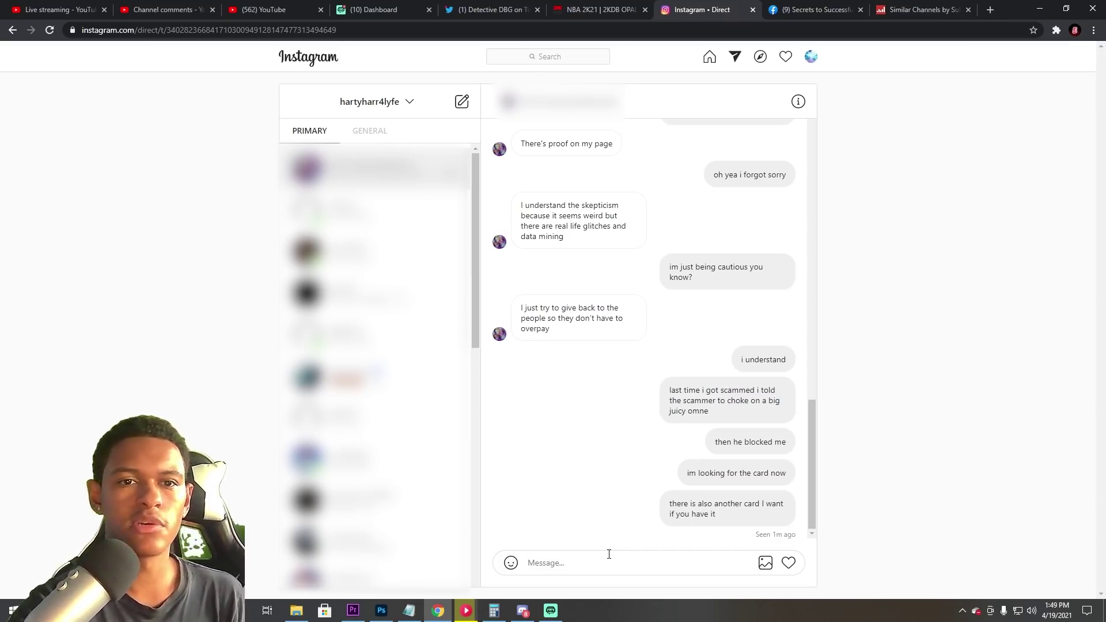
After viewing the card generator, reply 'yes' and 'but i said i wanted another card too'
click(596, 10)
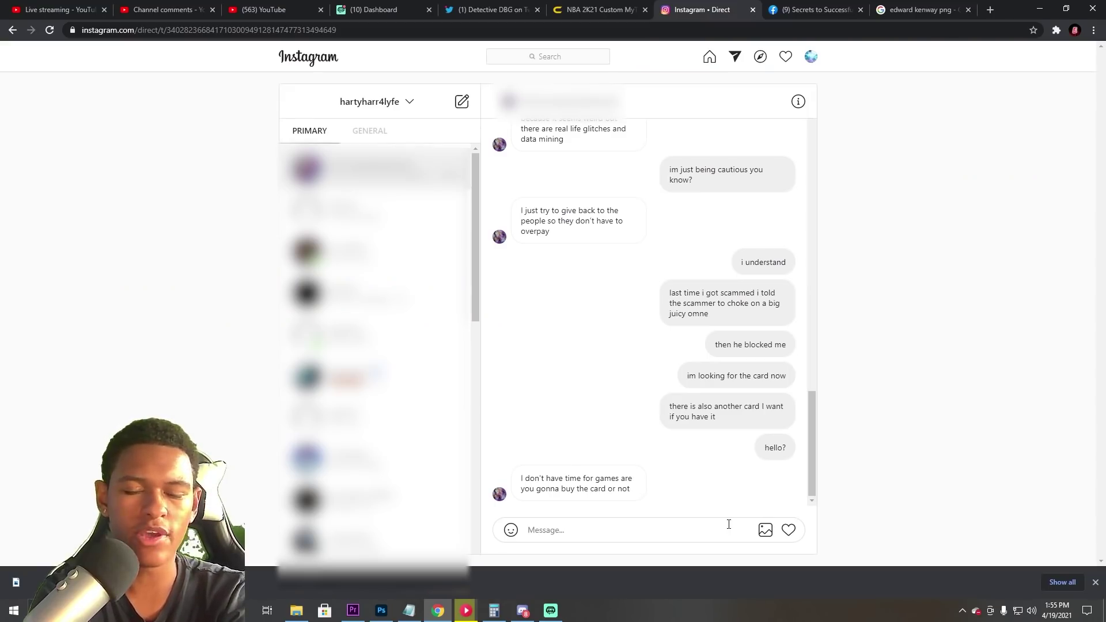
text(yes)
key(Return)
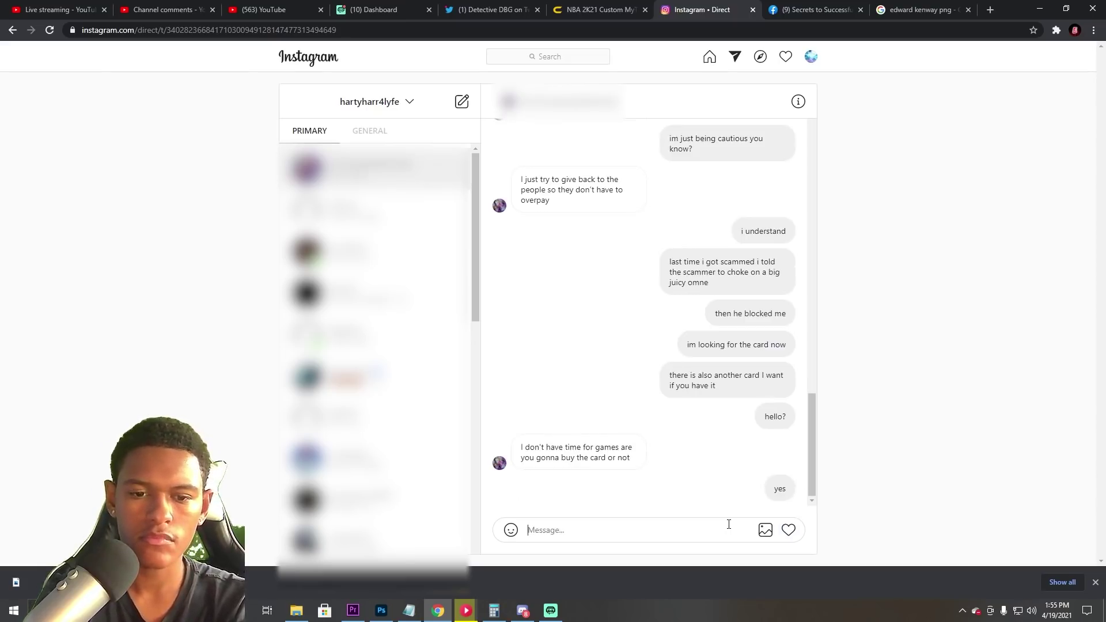
text(but)
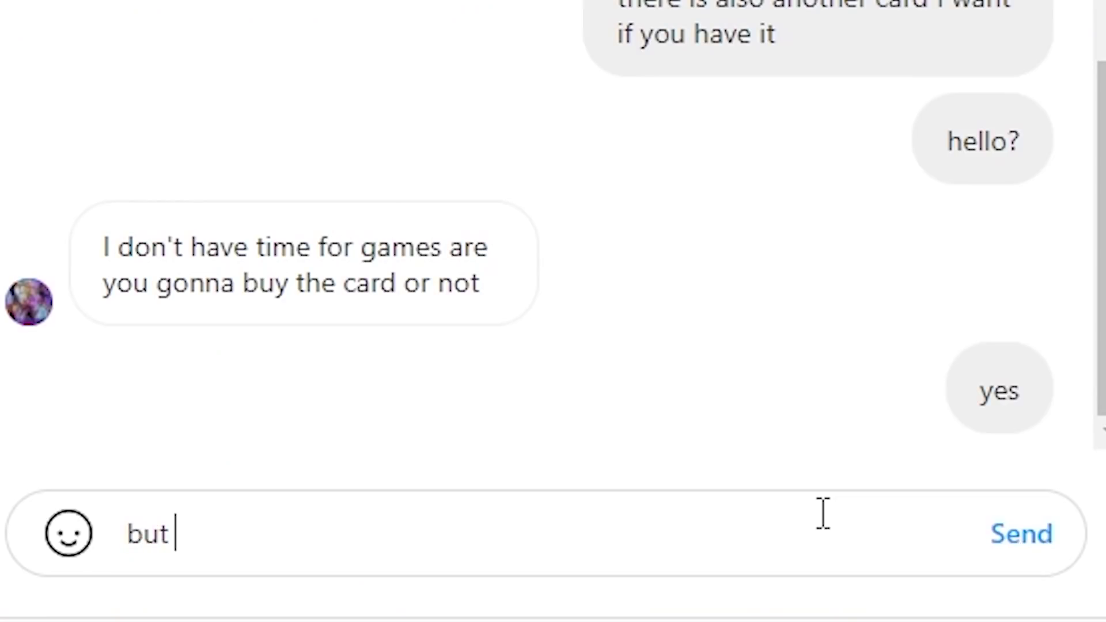
text( i said i wante)
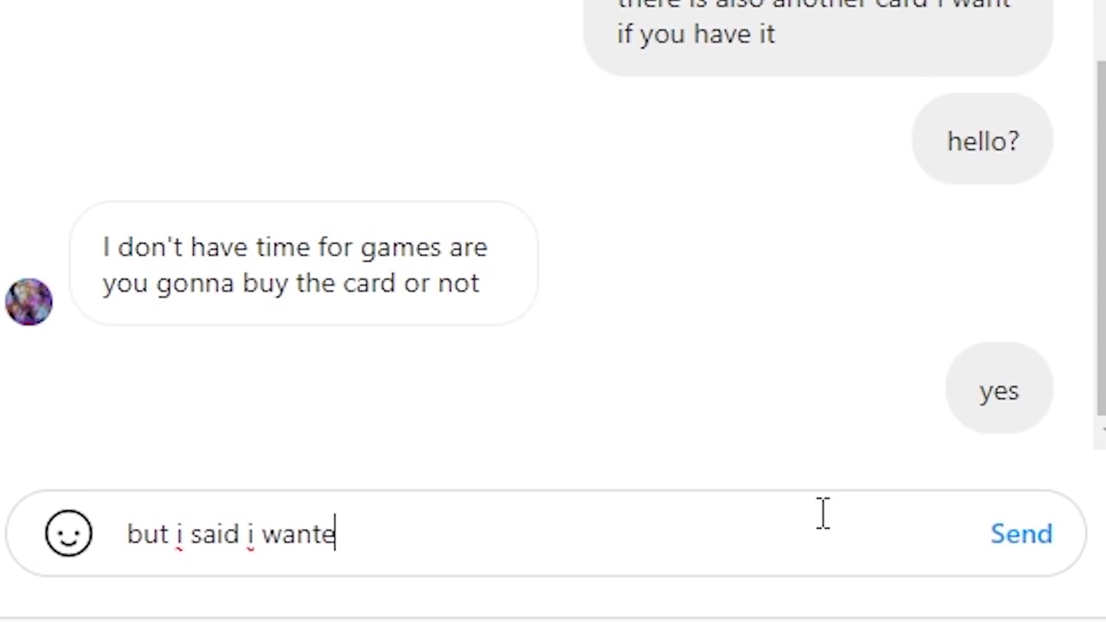
text(d anothe ca)
key(BackSpace)
key(BackSpace)
key(BackSpace)
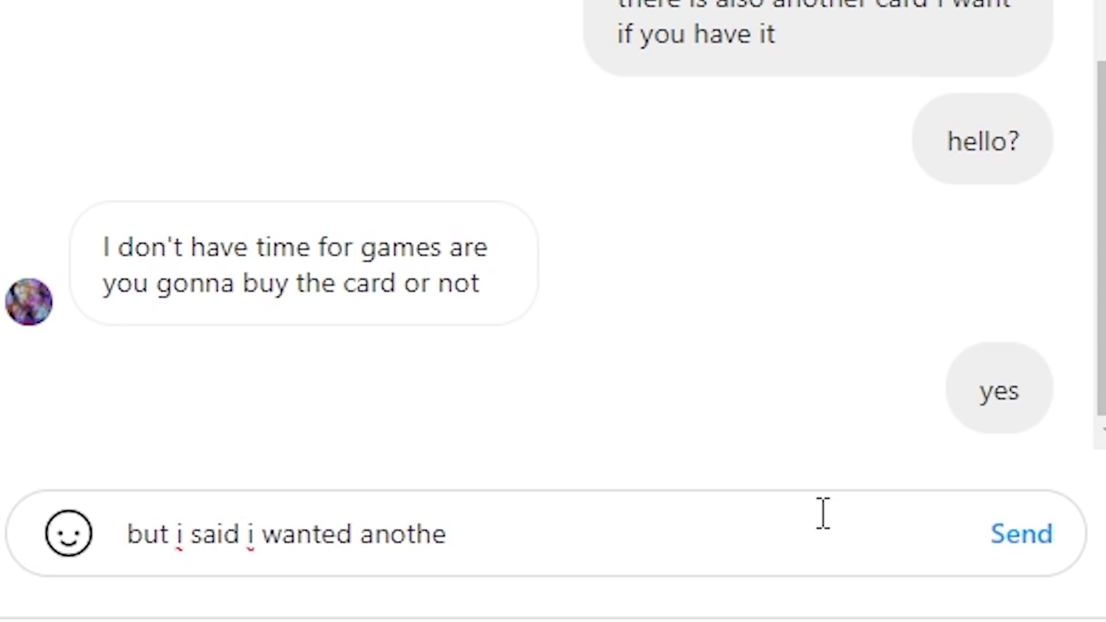
text(r cards )
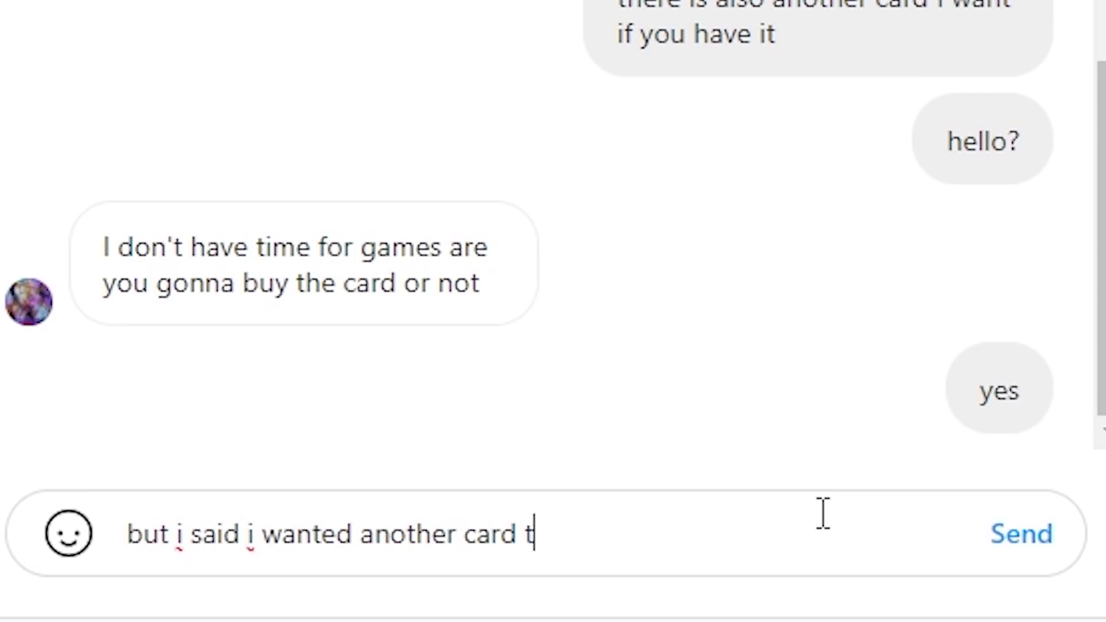
text(oo)
key(Return)
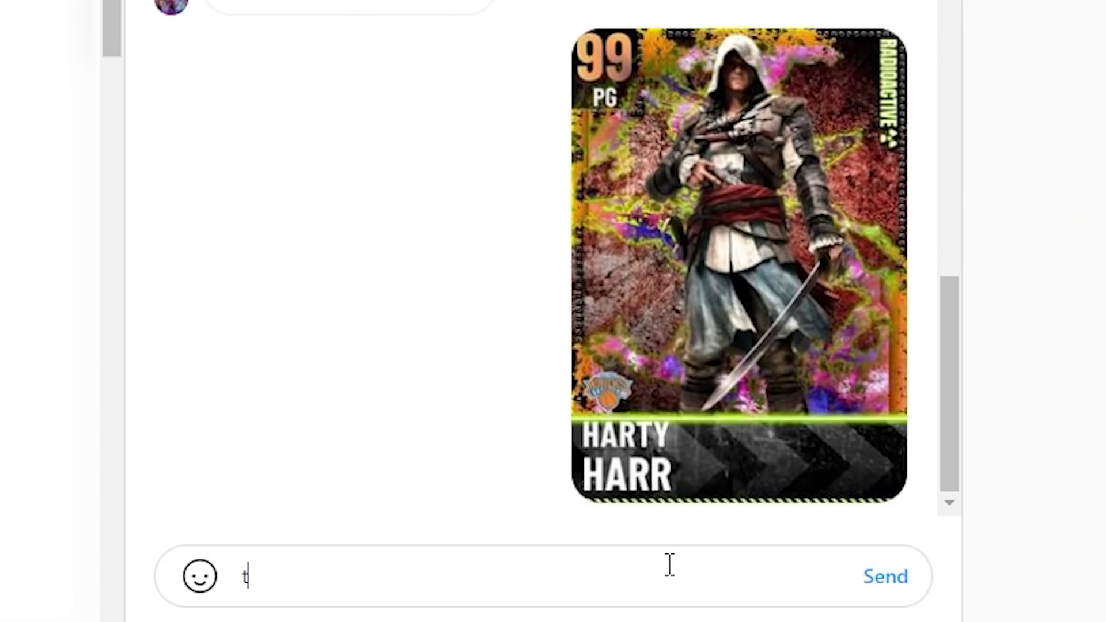
text(hats the ca)
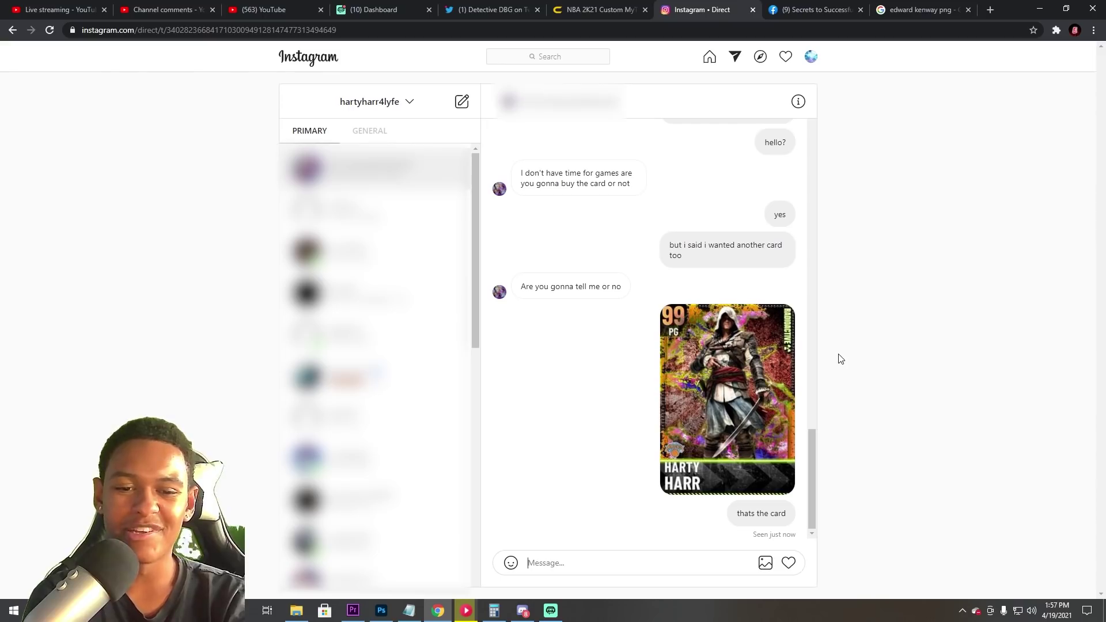
text(do )
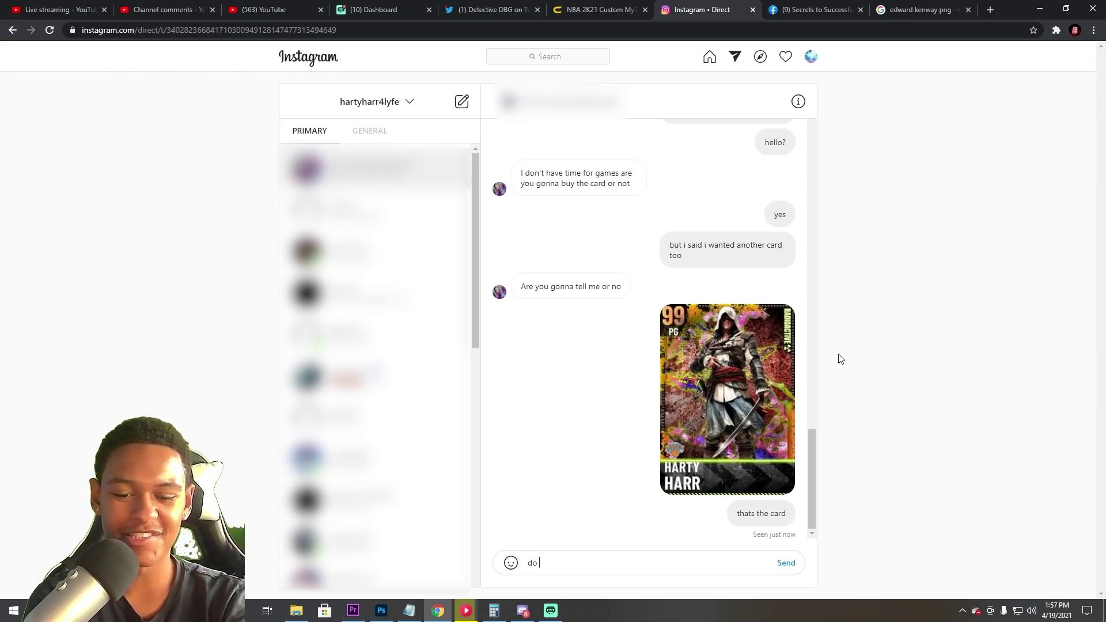
text(you h)
text(ave him)
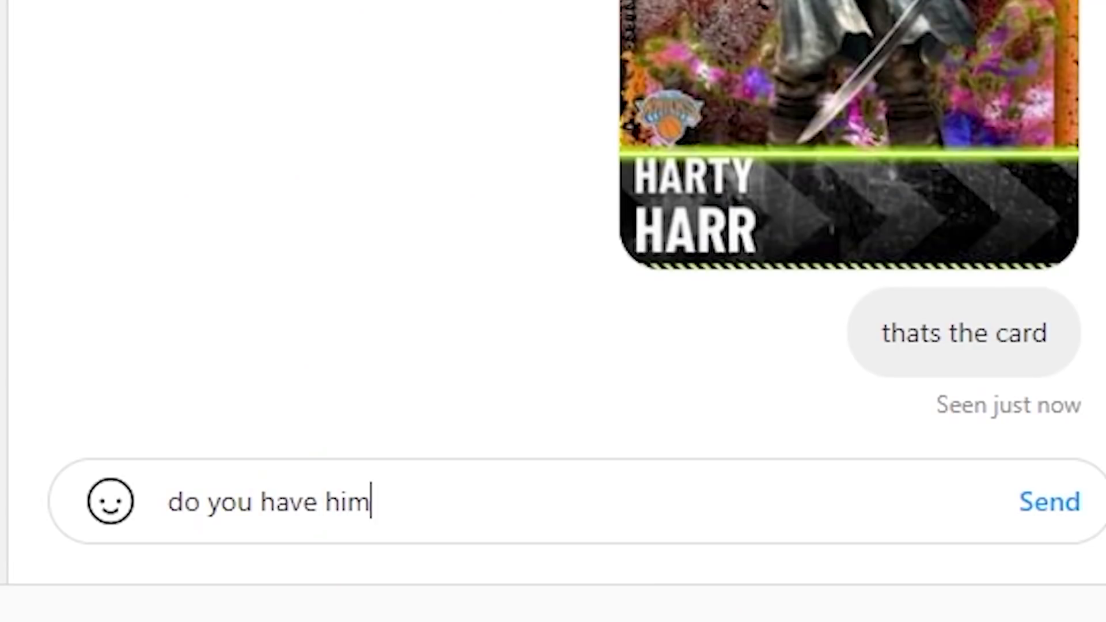
text(?)
Send 'do you have him?' and 'I heard the hes the best card in the game!'
key(Return)
text(I heard th)
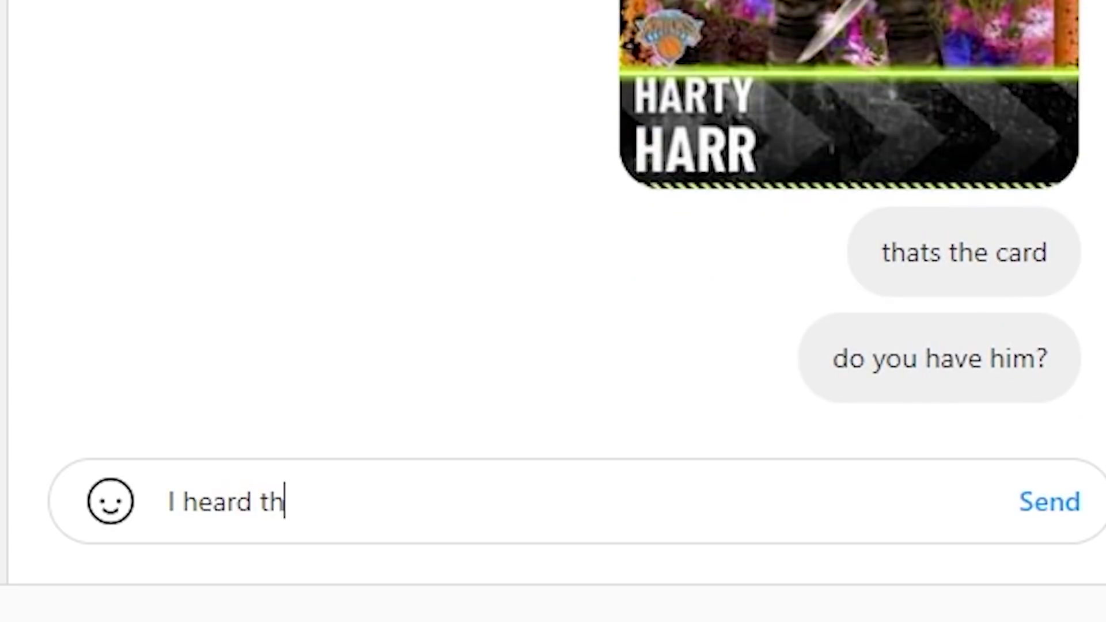
text(e he)
text(s the best card in the game!)
key(Return)
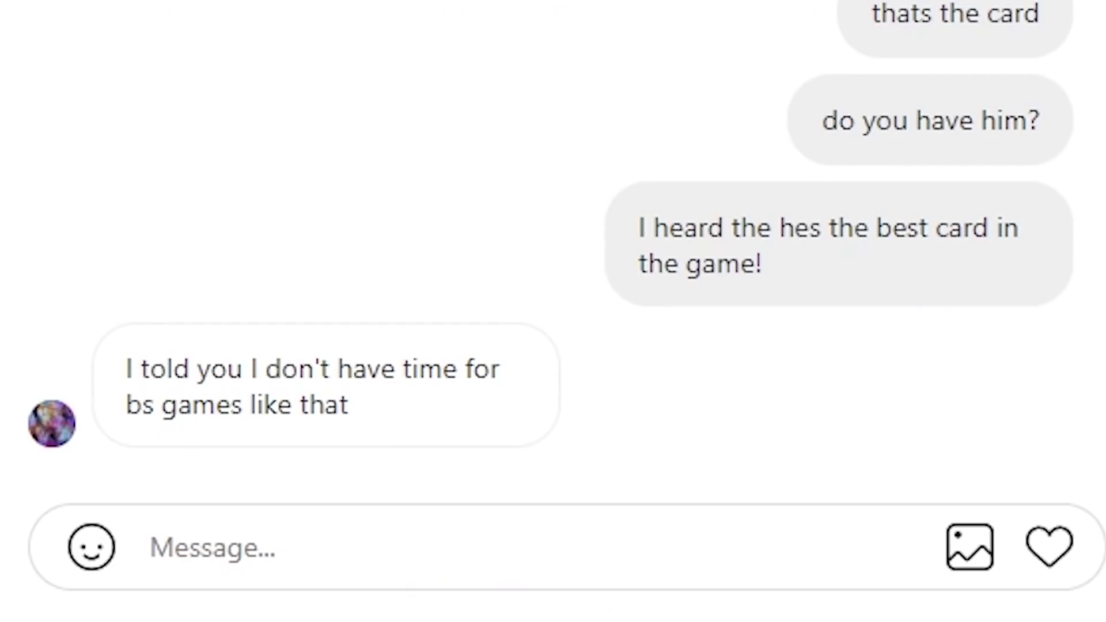
text(Well maybe y)
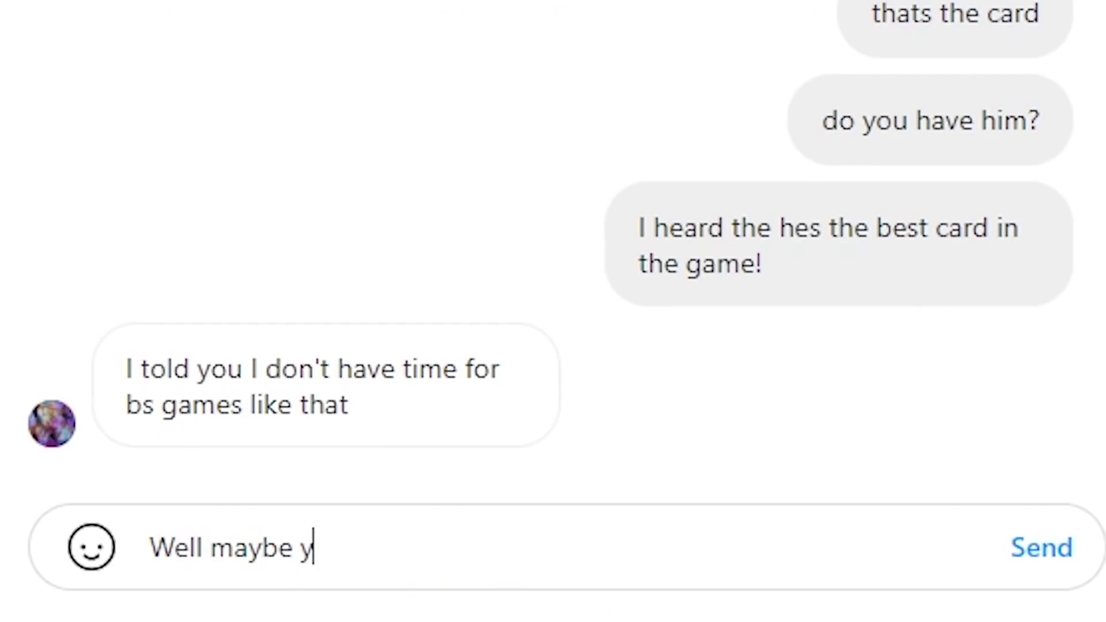
text(ou should)
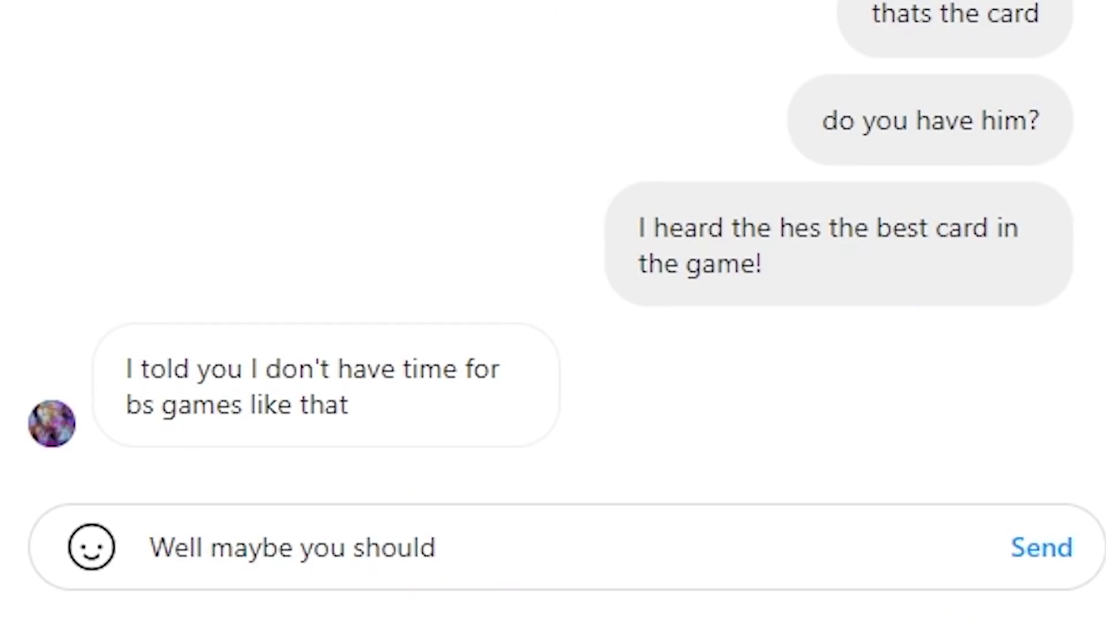
text(n't spemn)
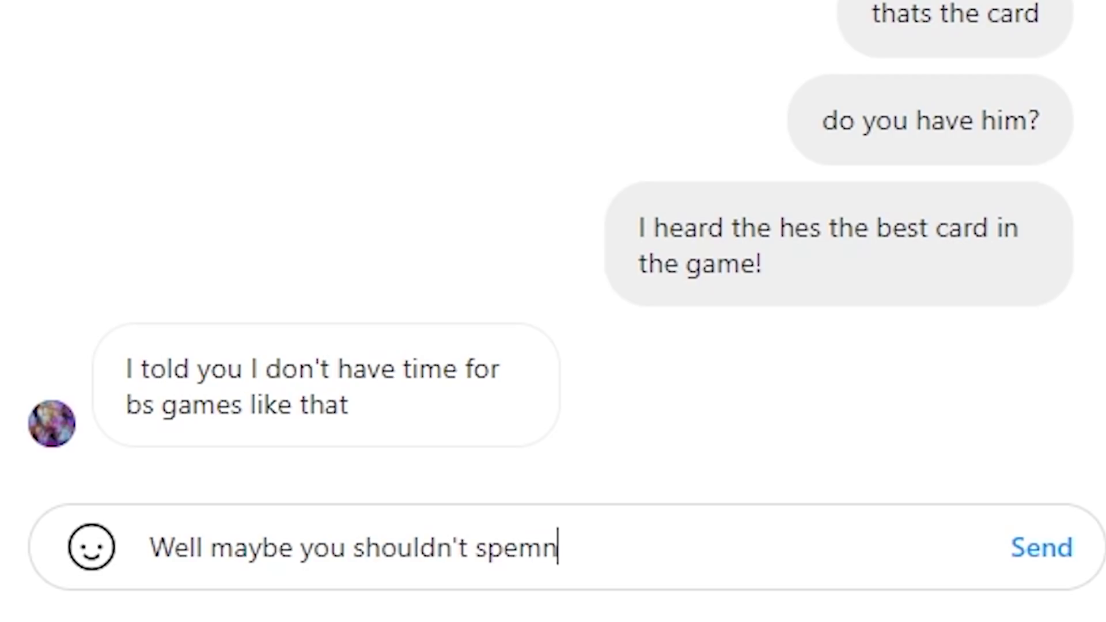
text(d)
Send 'Well maybe you shouldn't spend time scamming people', fixing the 'spend' typo
key(BackSpace)
key(BackSpace)
key(BackSpace)
text(nd time)
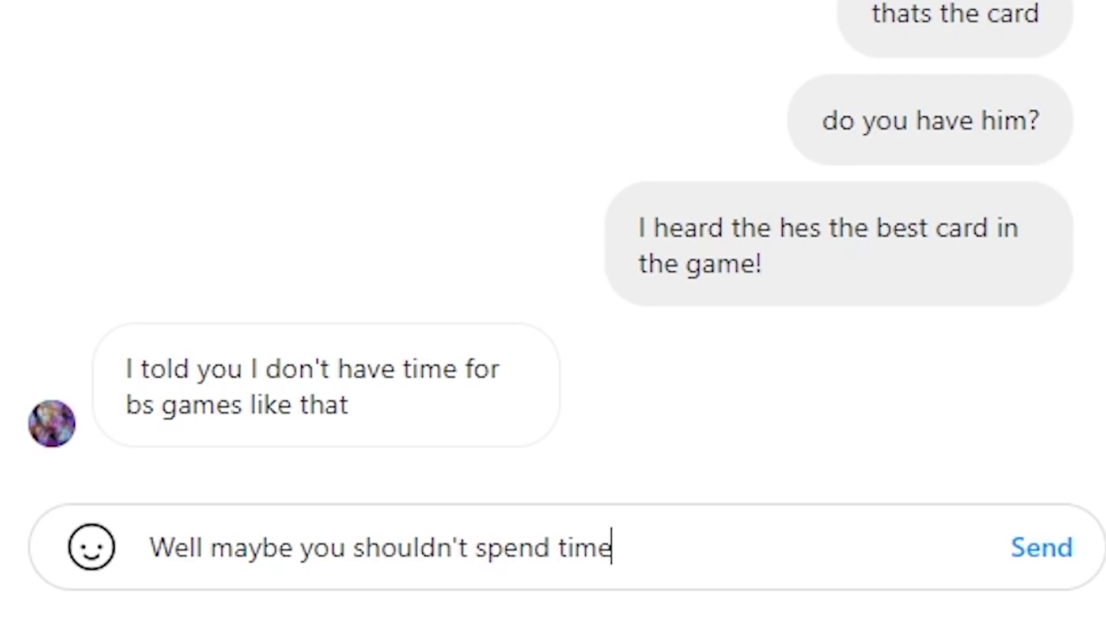
text( scamming )
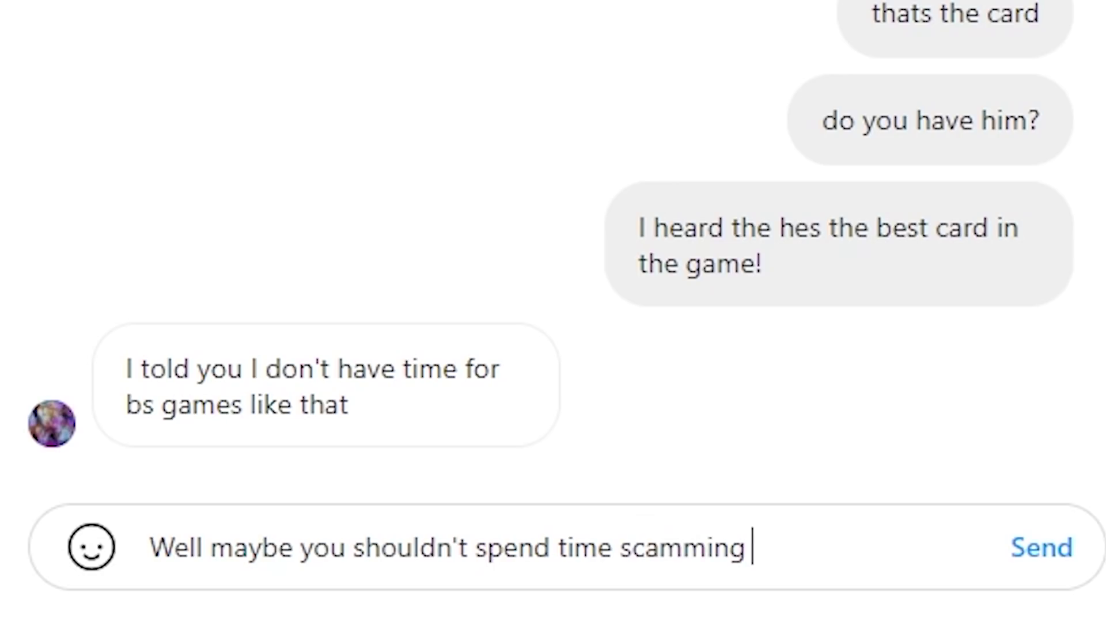
text(people)
key(Return)
text(its )
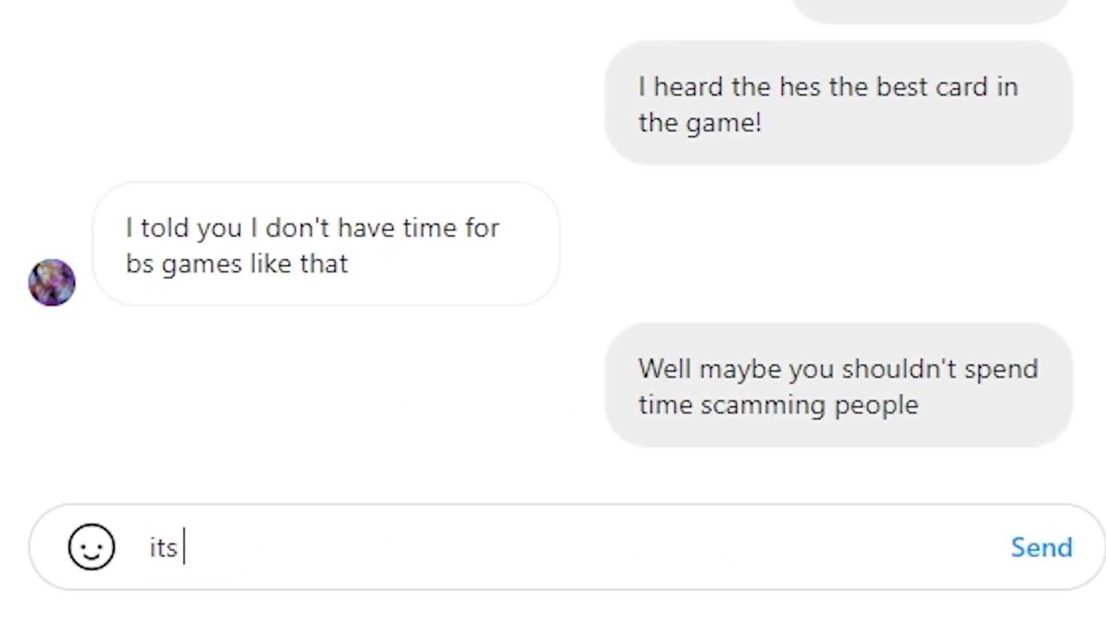
text(not right)
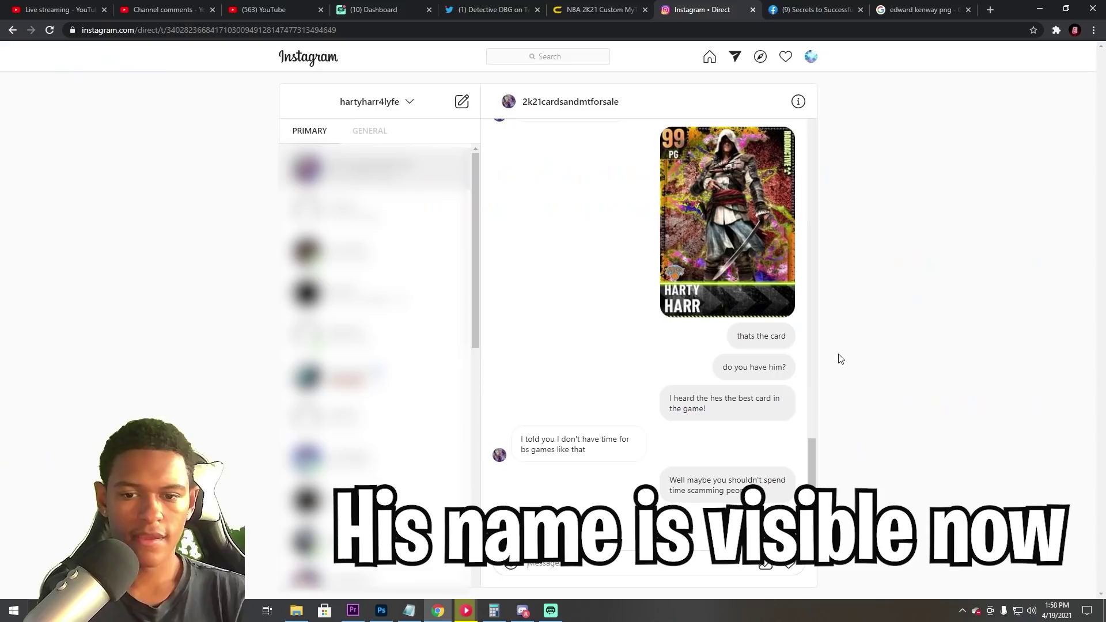